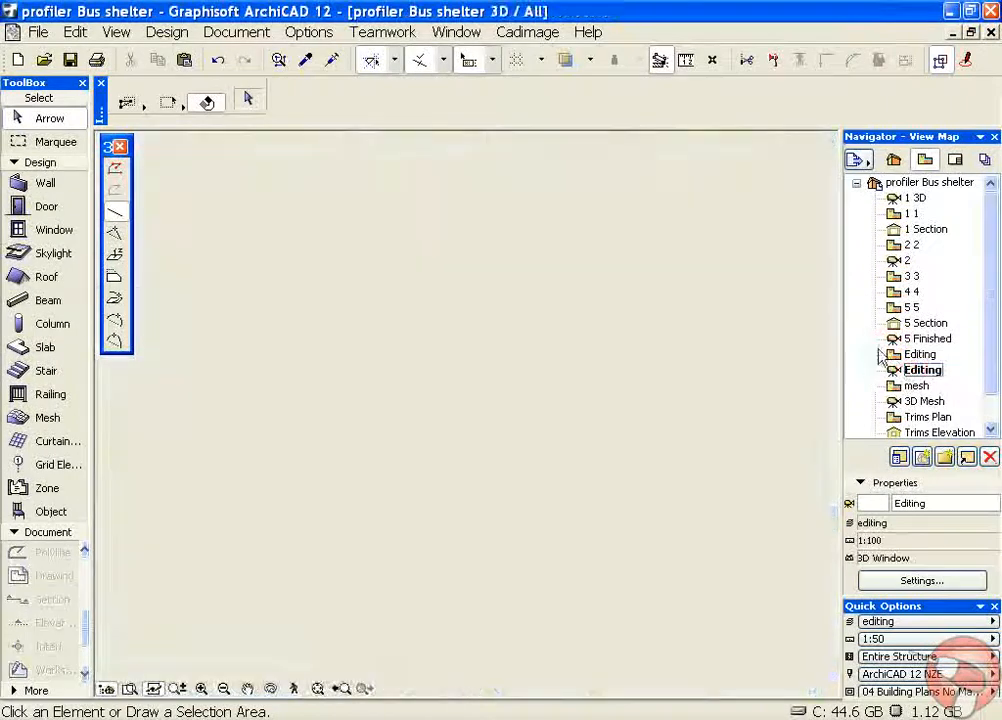
# Change the red extruded steel object's profile to a Channel section using the 150 x 75 PFC preset
pyautogui.keyDown('shift'); pyautogui.moveTo(630, 478); pyautogui.dragTo(223, 457, button='middle'); pyautogui.keyUp('shift')
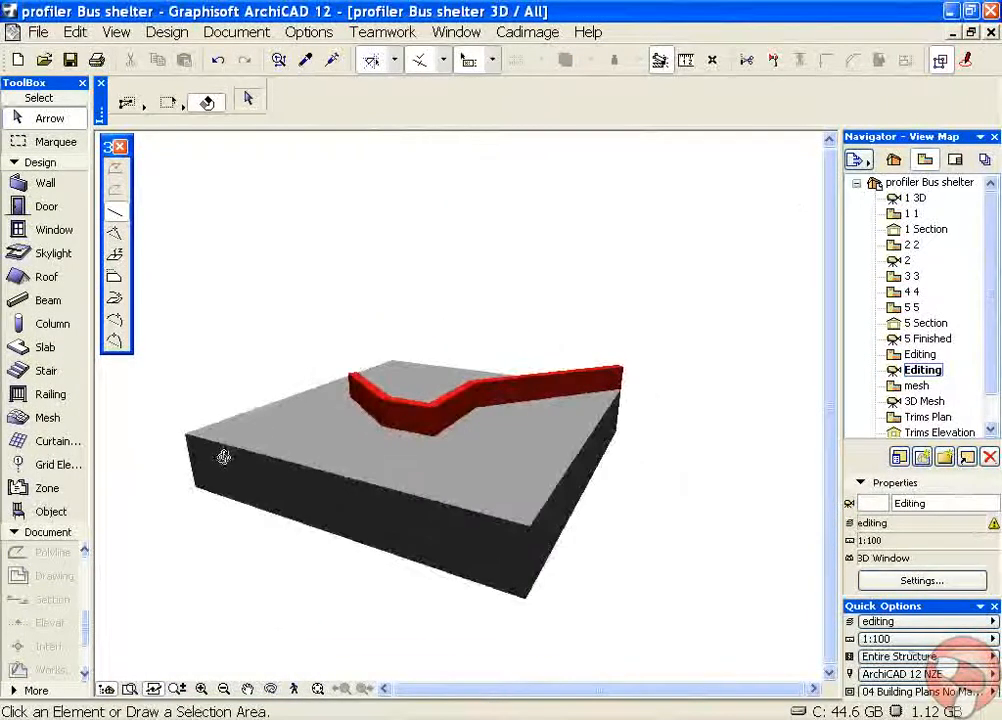
pyautogui.keyDown('shift'); pyautogui.moveTo(468, 448); pyautogui.dragTo(530, 490, button='middle'); pyautogui.keyUp('shift')
pyautogui.keyDown('shift'); pyautogui.moveTo(302, 396); pyautogui.dragTo(444, 414, button='middle'); pyautogui.keyUp('shift')
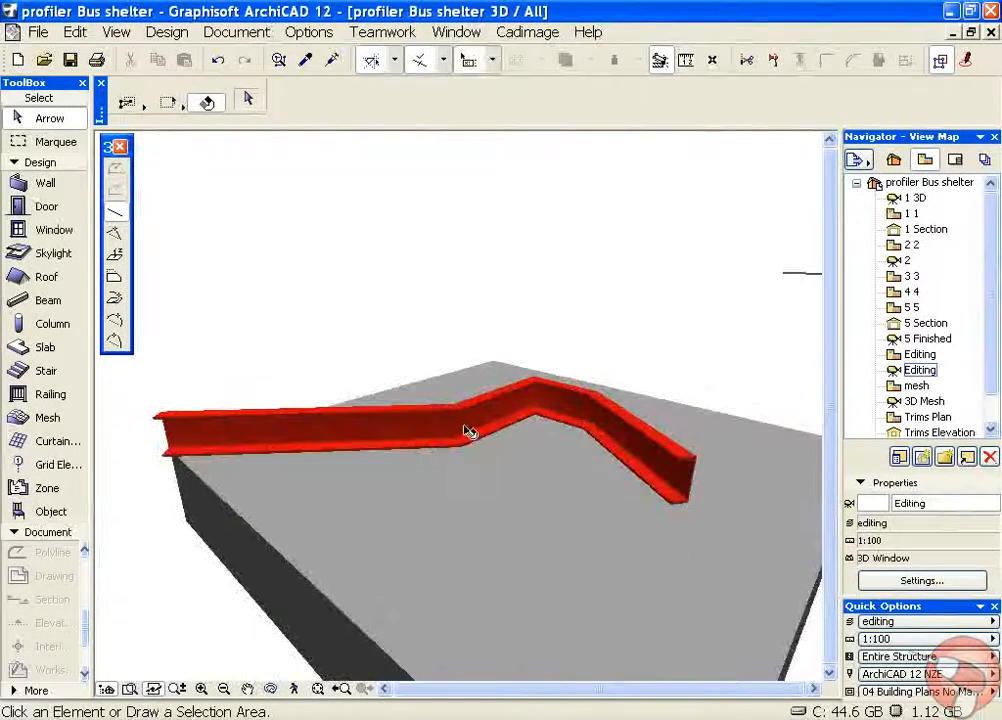
pyautogui.click(468, 432)
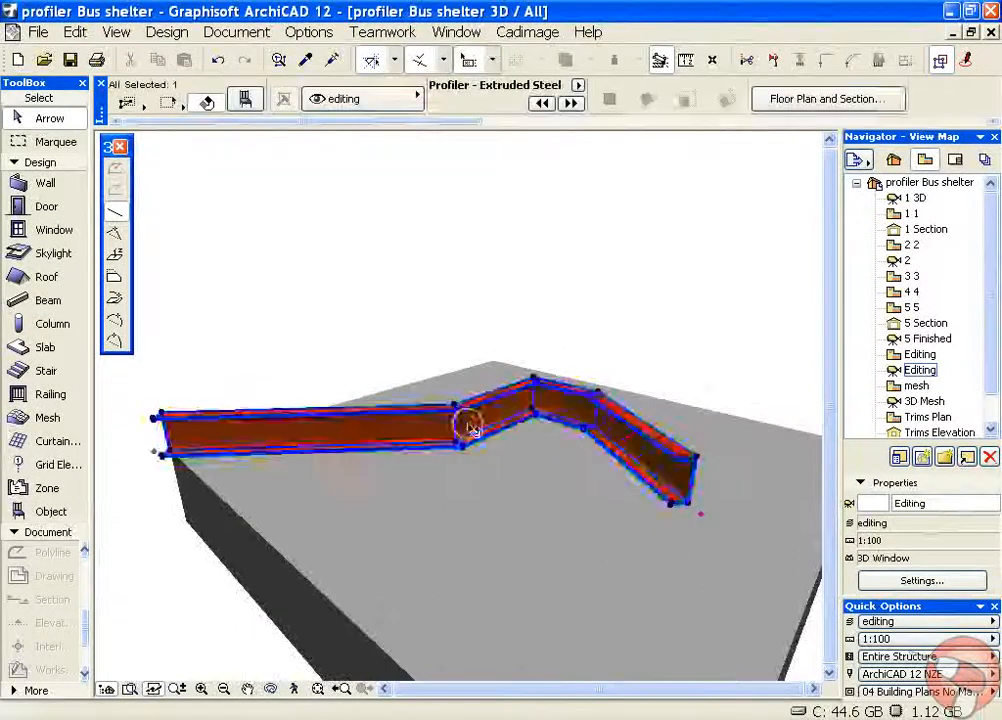
pyautogui.click(249, 101)
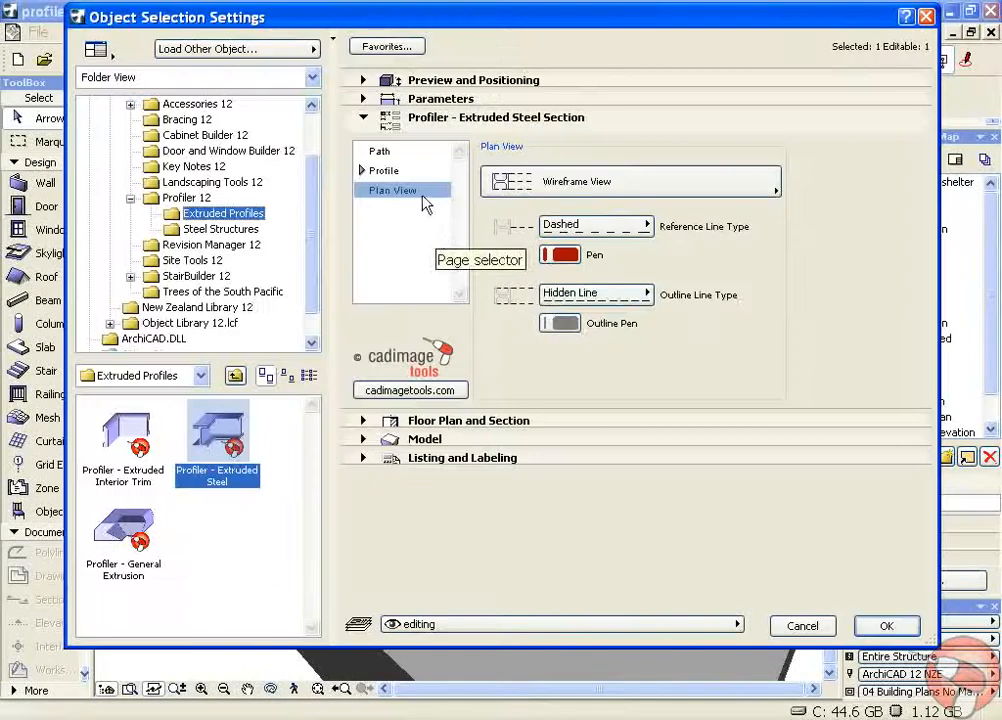
pyautogui.click(412, 153)
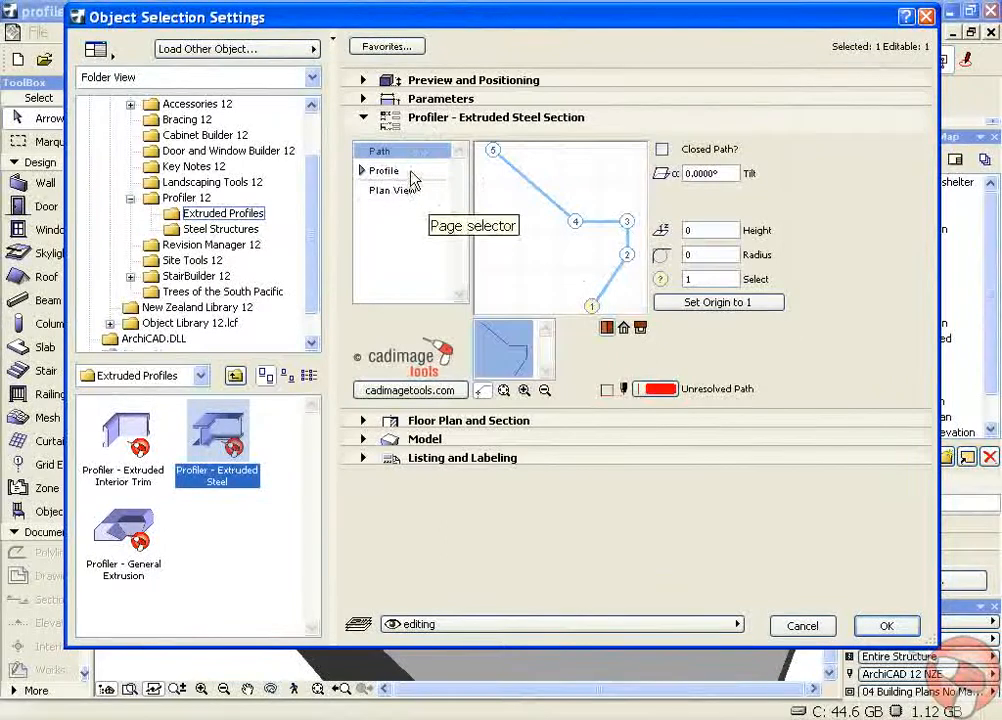
pyautogui.click(410, 172)
pyautogui.click(452, 190)
pyautogui.click(491, 157)
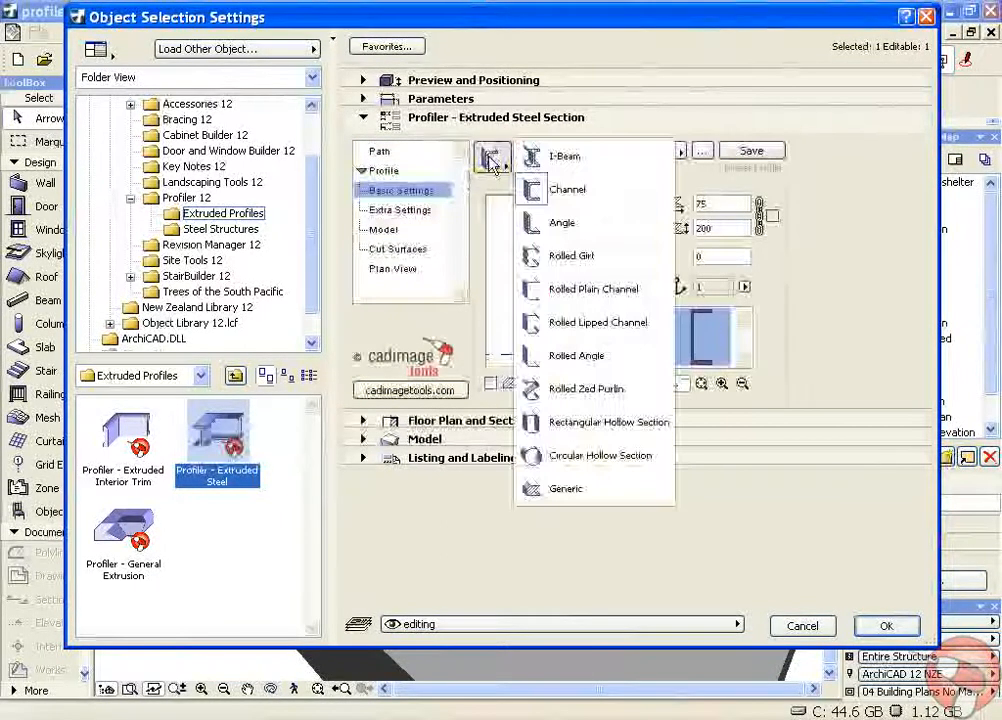
pyautogui.click(560, 189)
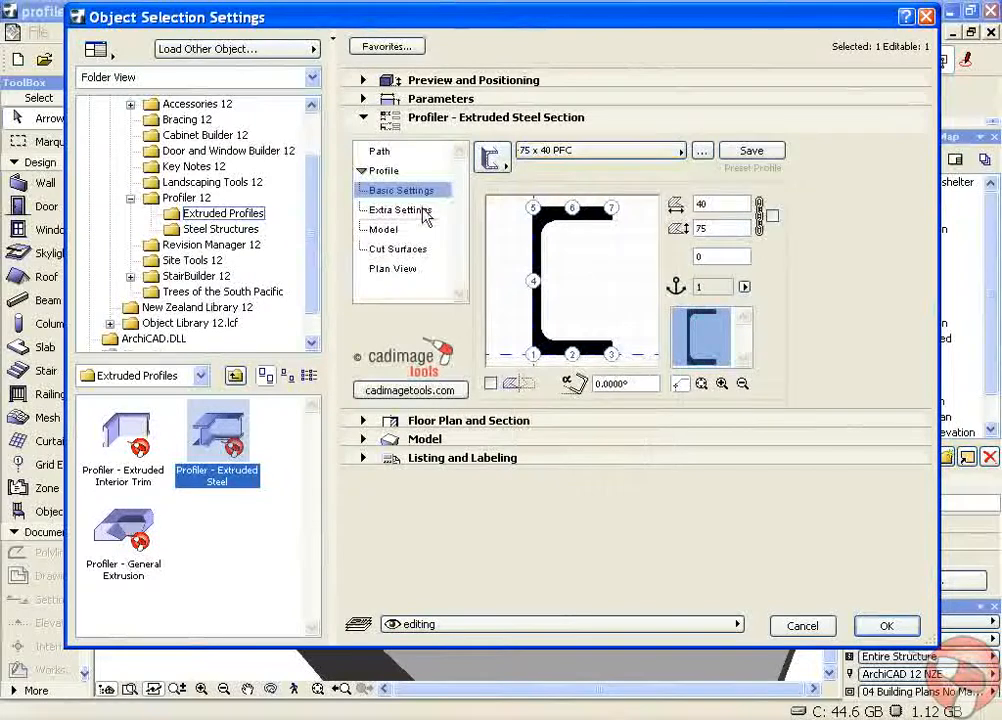
pyautogui.click(535, 152)
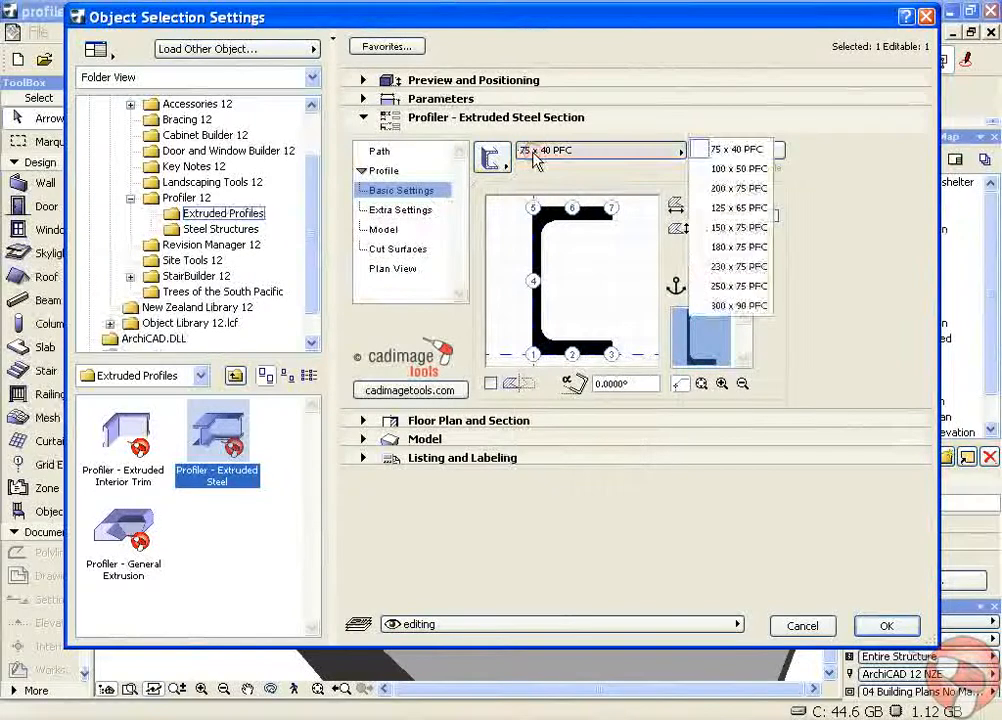
pyautogui.click(755, 231)
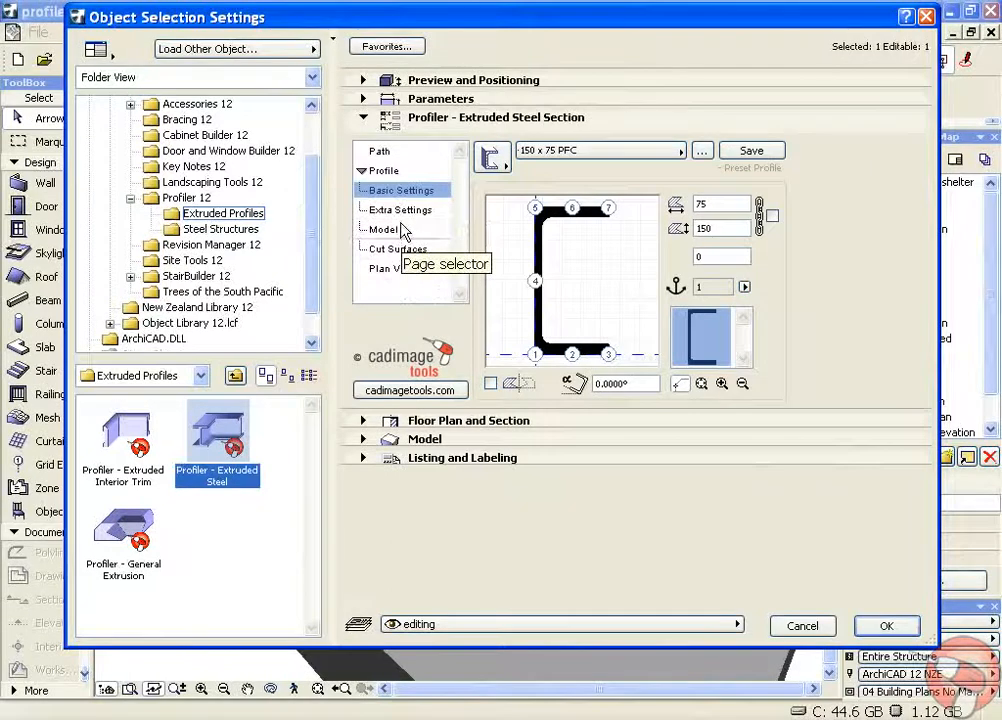
pyautogui.click(884, 628)
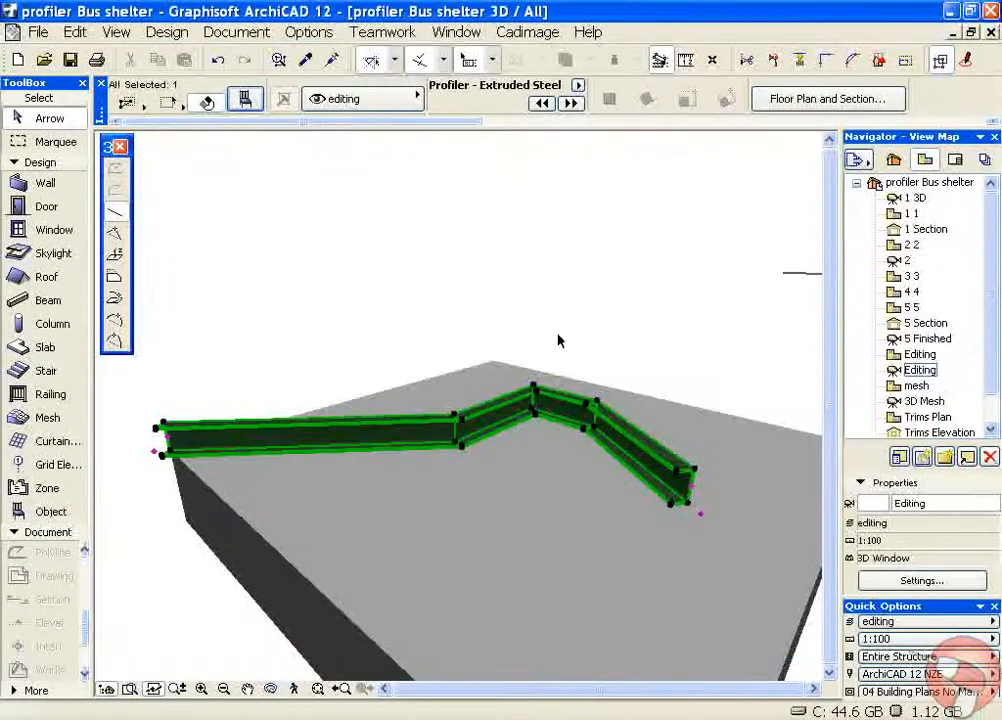
# Examine the reshaped steel channel and the edit modes that 3D Profiler offers for it
pyautogui.keyDown('shift'); pyautogui.moveTo(651, 338); pyautogui.dragTo(504, 322, button='middle'); pyautogui.keyUp('shift')
pyautogui.click(516, 322)
pyautogui.click(622, 480)
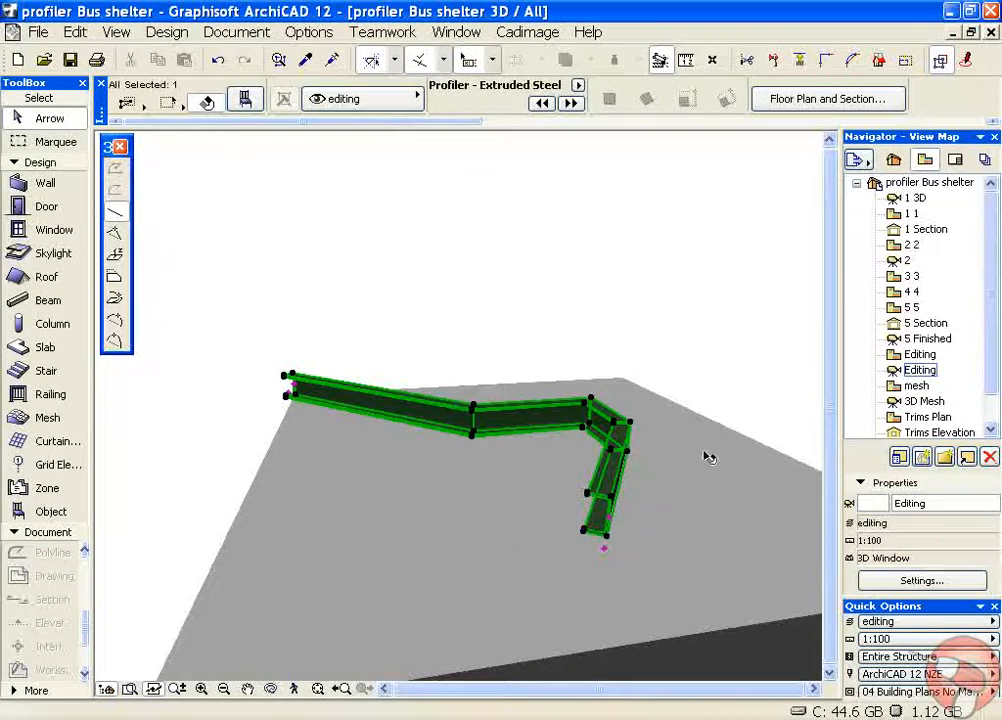
pyautogui.click(527, 32)
pyautogui.moveTo(561, 230)
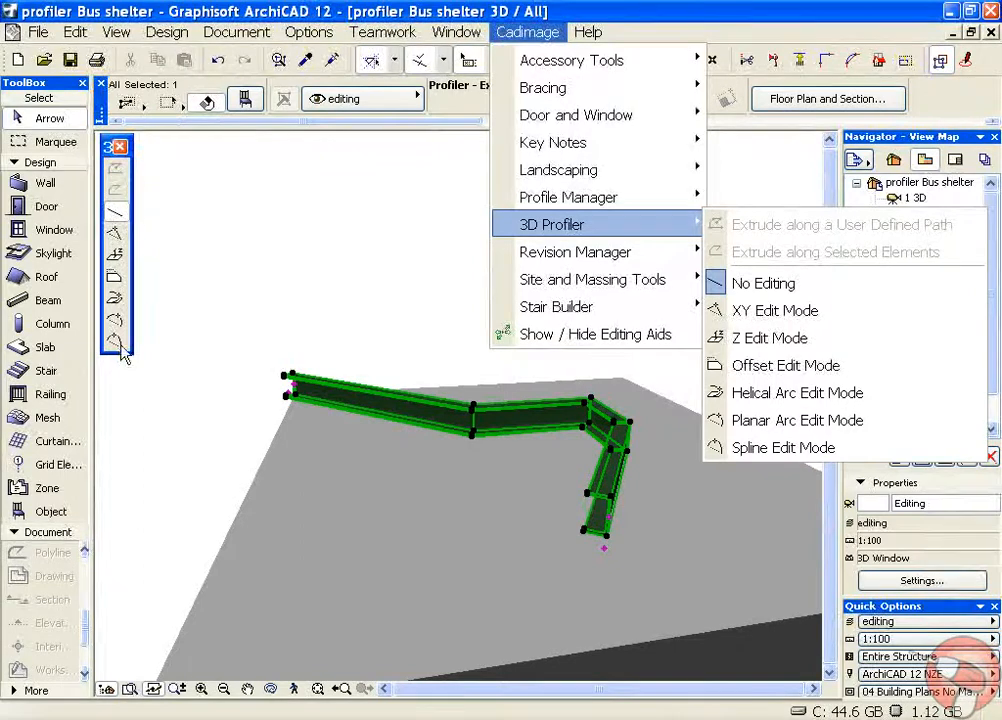
pyautogui.click(199, 310)
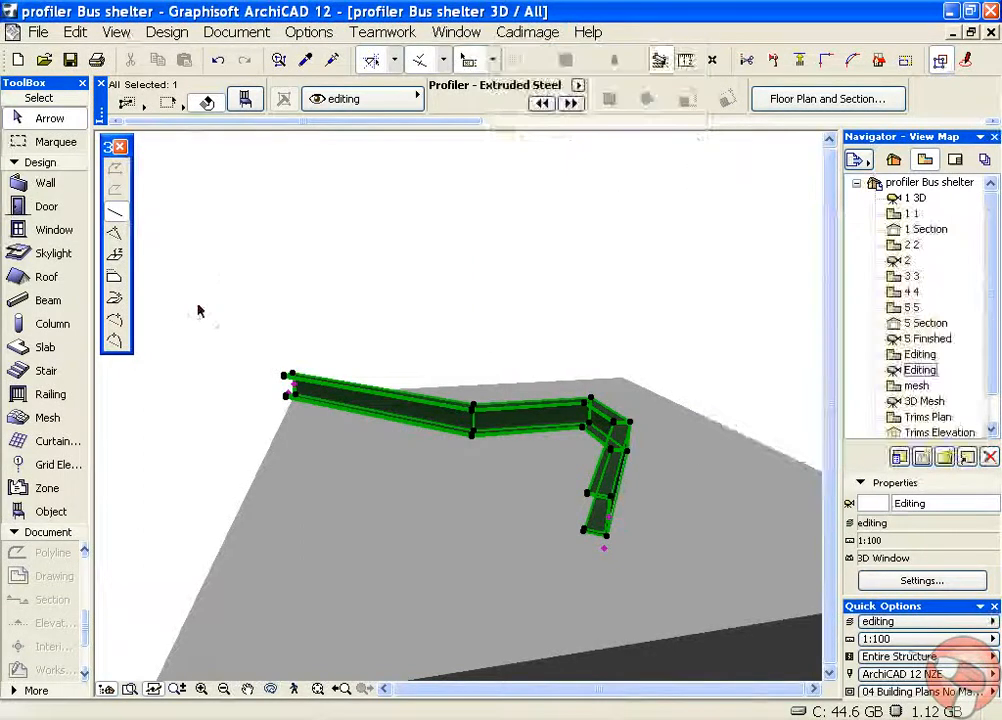
# Try dragging the whole steel channel across the slab with profiler editing off
pyautogui.click(472, 414)
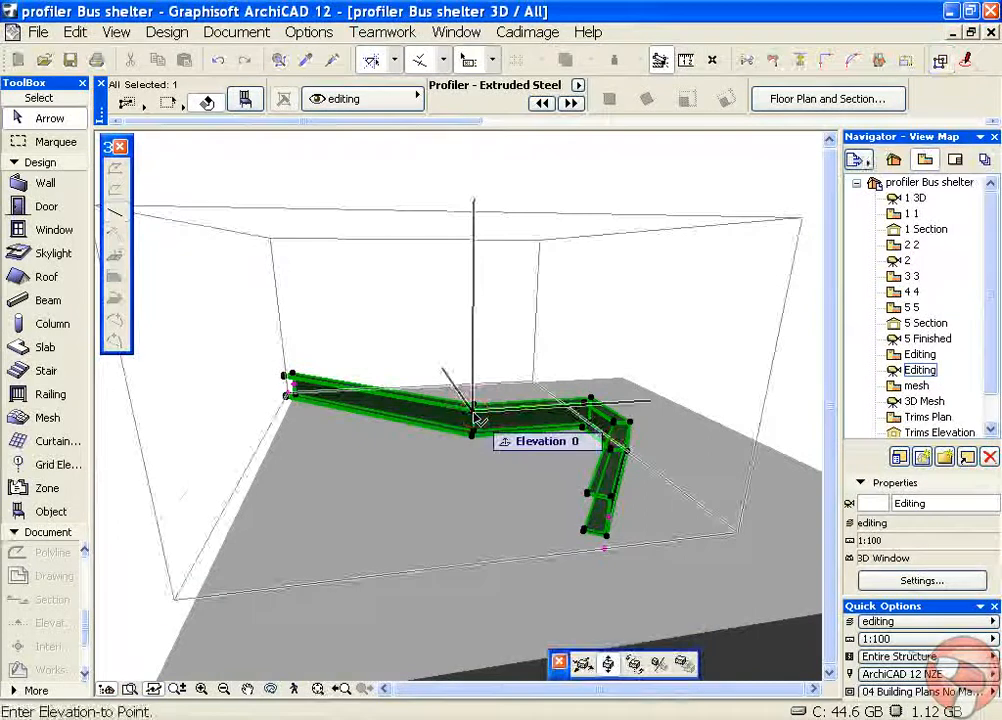
pyautogui.click(582, 668)
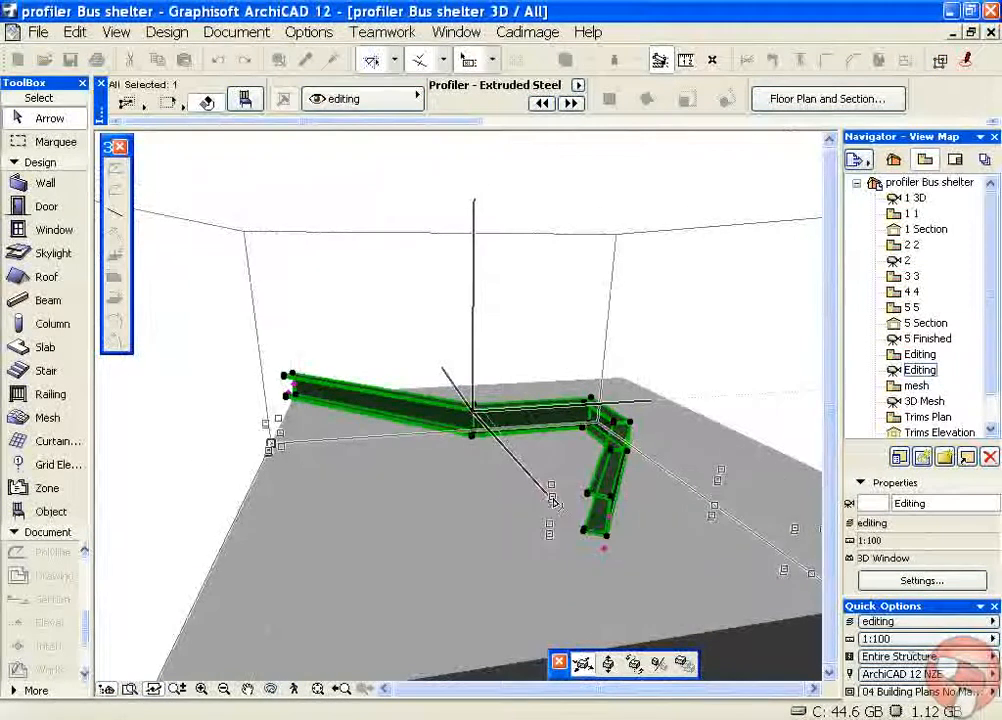
pyautogui.click(566, 500)
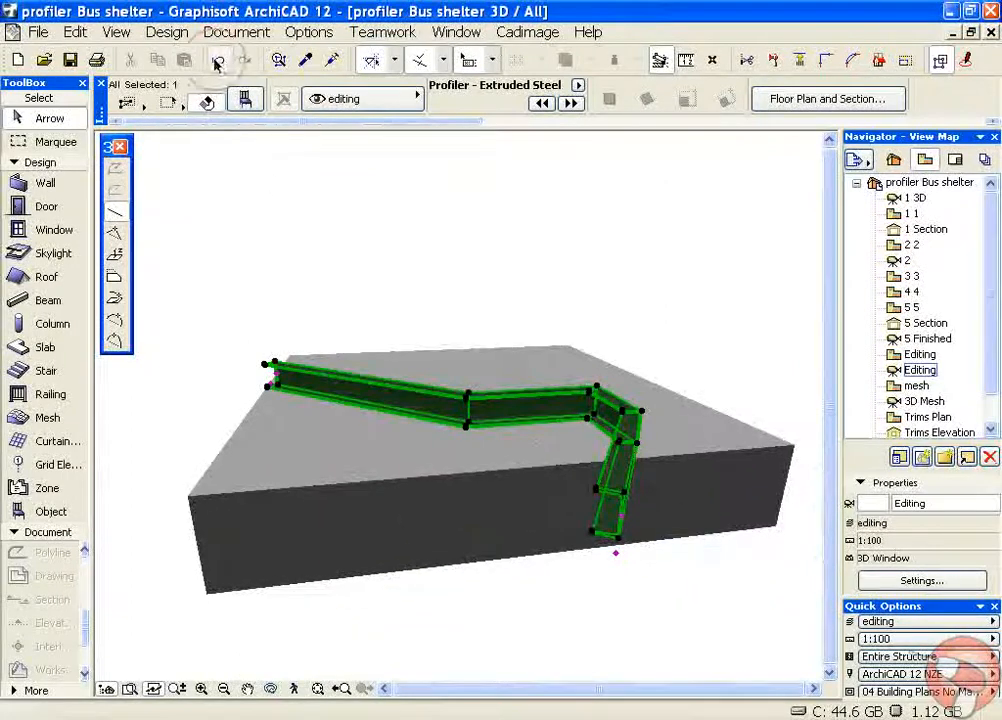
# In XY Edit Mode, stretch the midpoint of the channel's long end segment by about 689 by 456 to add a bend
pyautogui.keyDown('shift'); pyautogui.moveTo(252, 266); pyautogui.dragTo(460, 283, button='middle'); pyautogui.keyUp('shift')
pyautogui.click(116, 233)
pyautogui.click(297, 412)
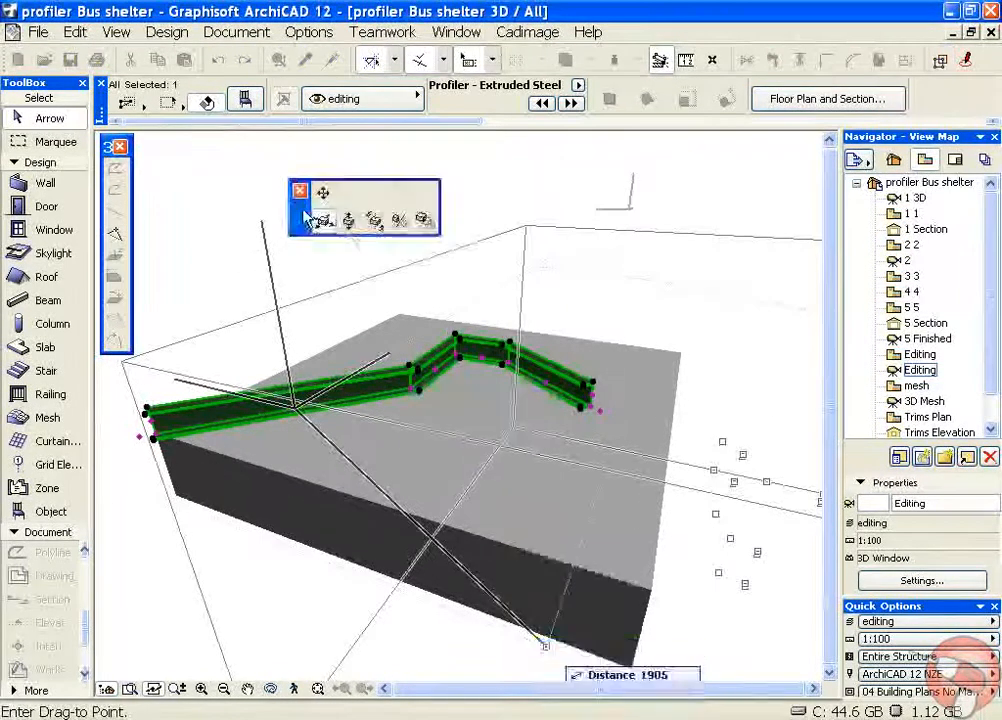
pyautogui.click(300, 185)
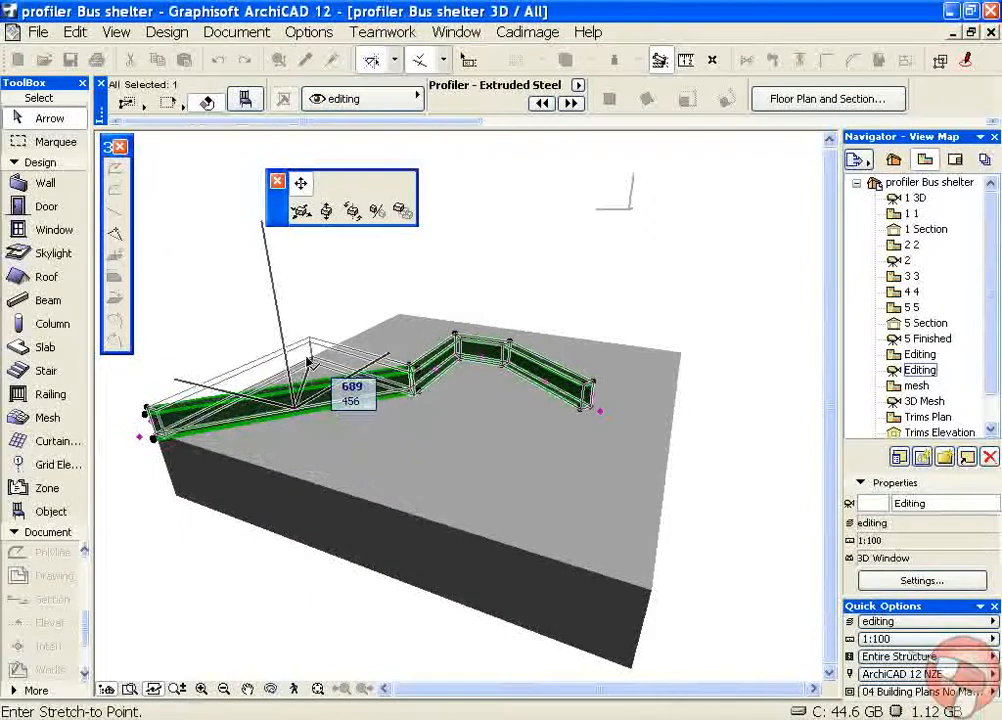
pyautogui.click(306, 363)
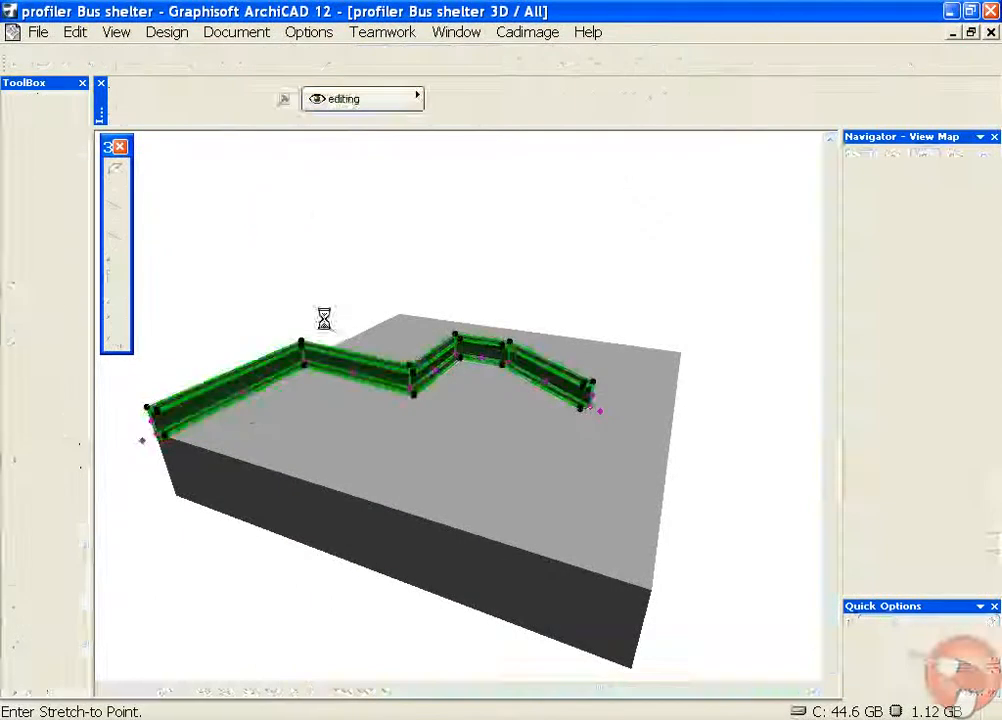
# Stretch the end point of the channel's first segment to a new position along the slab's edge
pyautogui.keyDown('shift'); pyautogui.moveTo(250, 312); pyautogui.dragTo(550, 331, button='middle'); pyautogui.keyUp('shift')
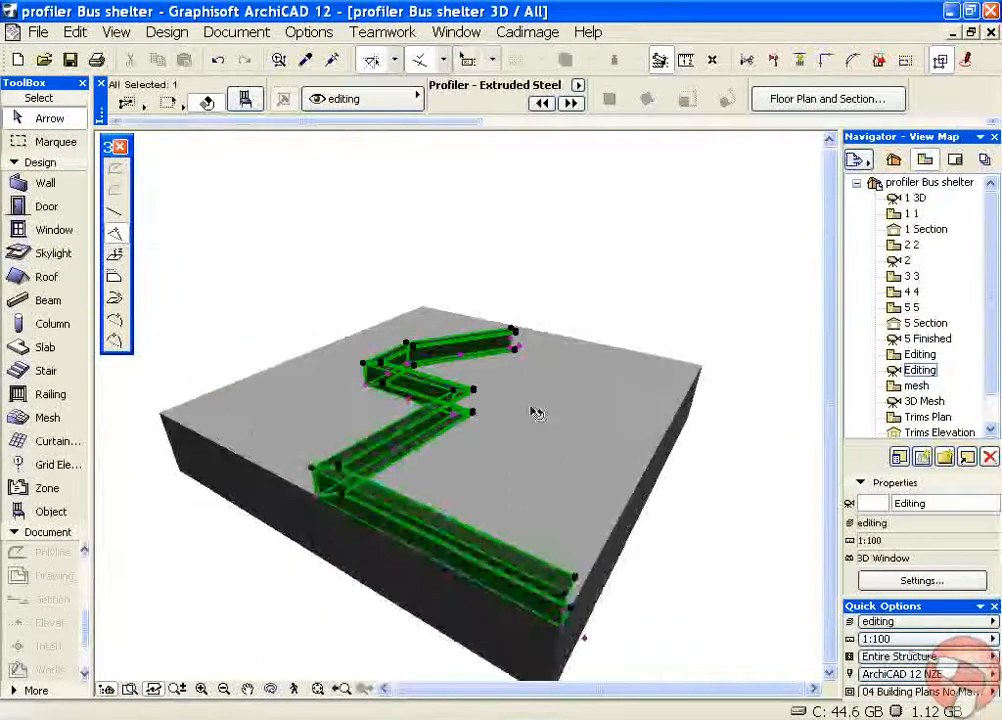
pyautogui.click(422, 552)
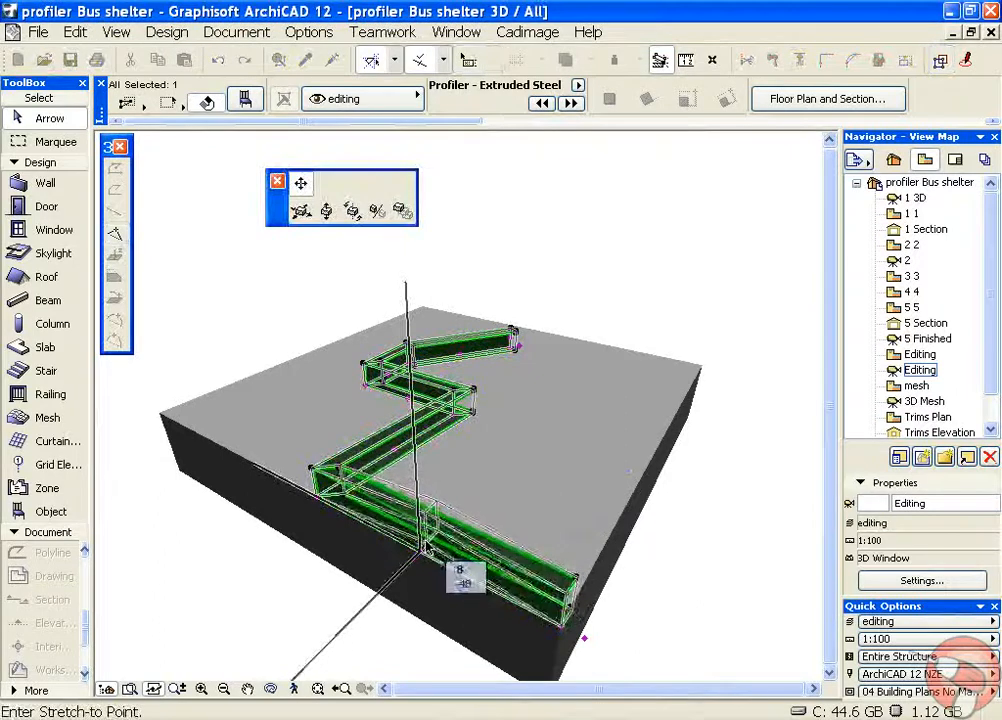
pyautogui.press('Escape')
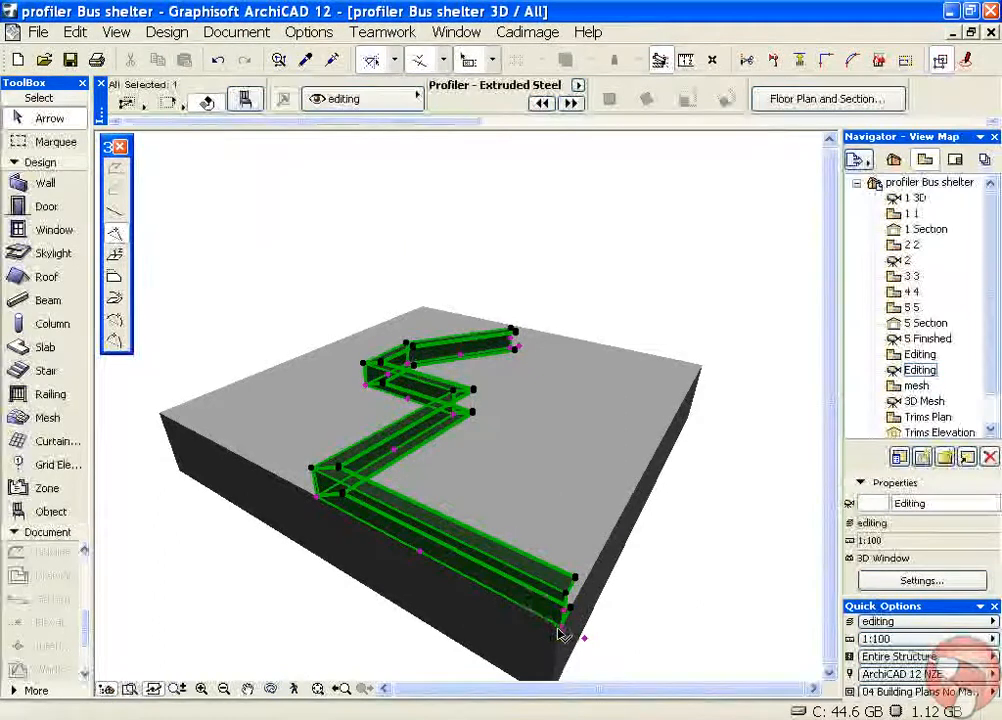
pyautogui.click(564, 632)
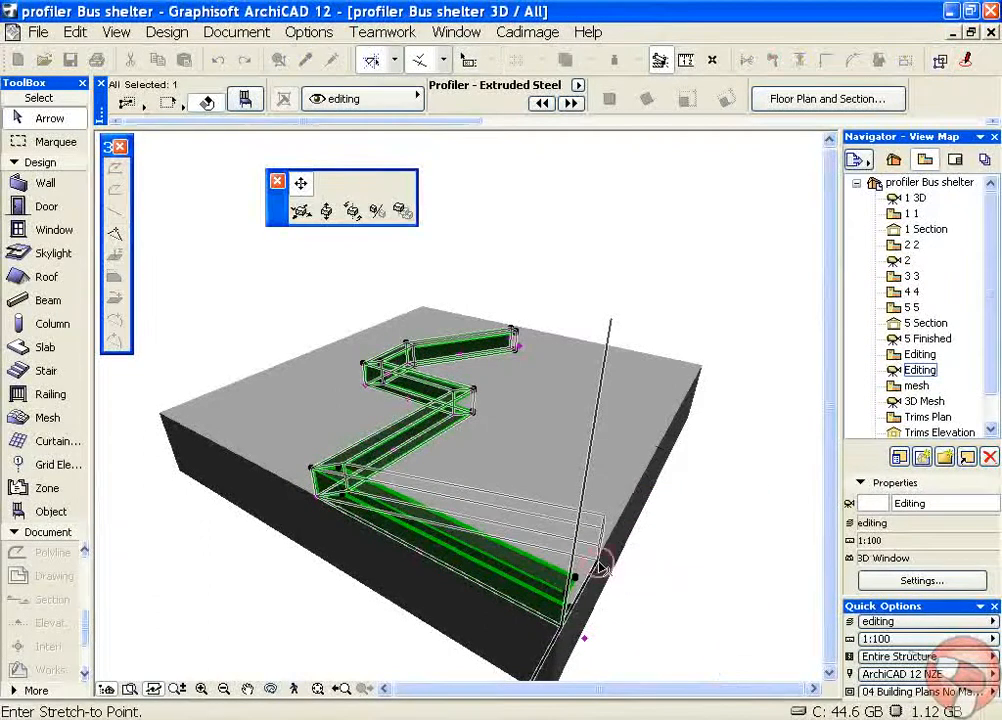
pyautogui.click(654, 562)
# Slant the end cut of the channel's first segment by stretching its angle point
pyautogui.keyDown('shift'); pyautogui.moveTo(661, 576); pyautogui.dragTo(378, 597, button='middle'); pyautogui.keyUp('shift')
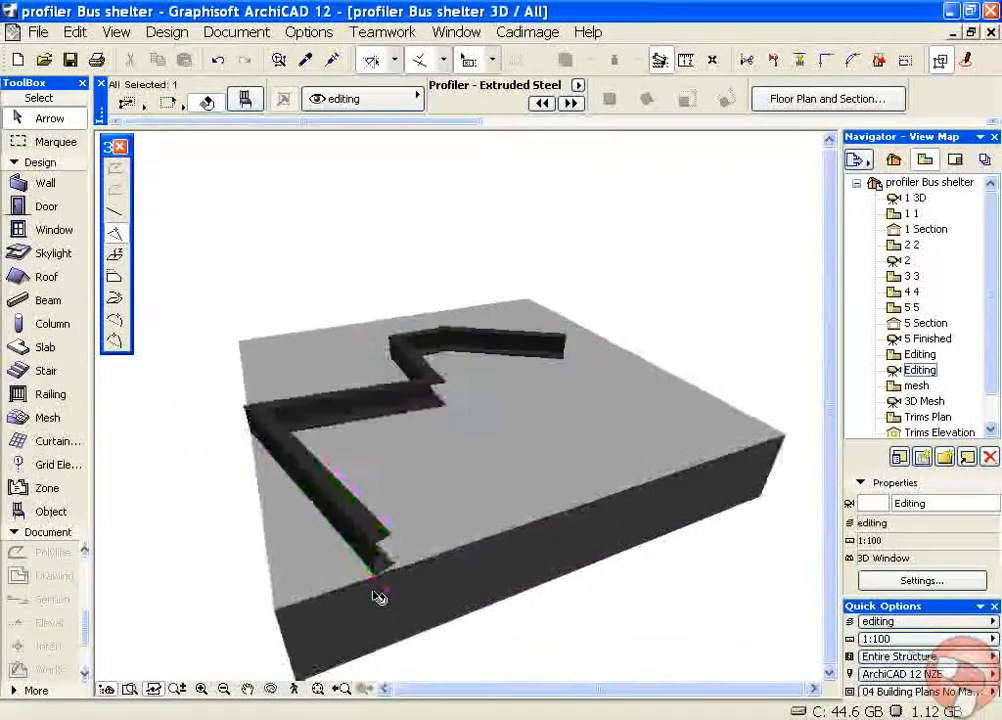
pyautogui.click(392, 589)
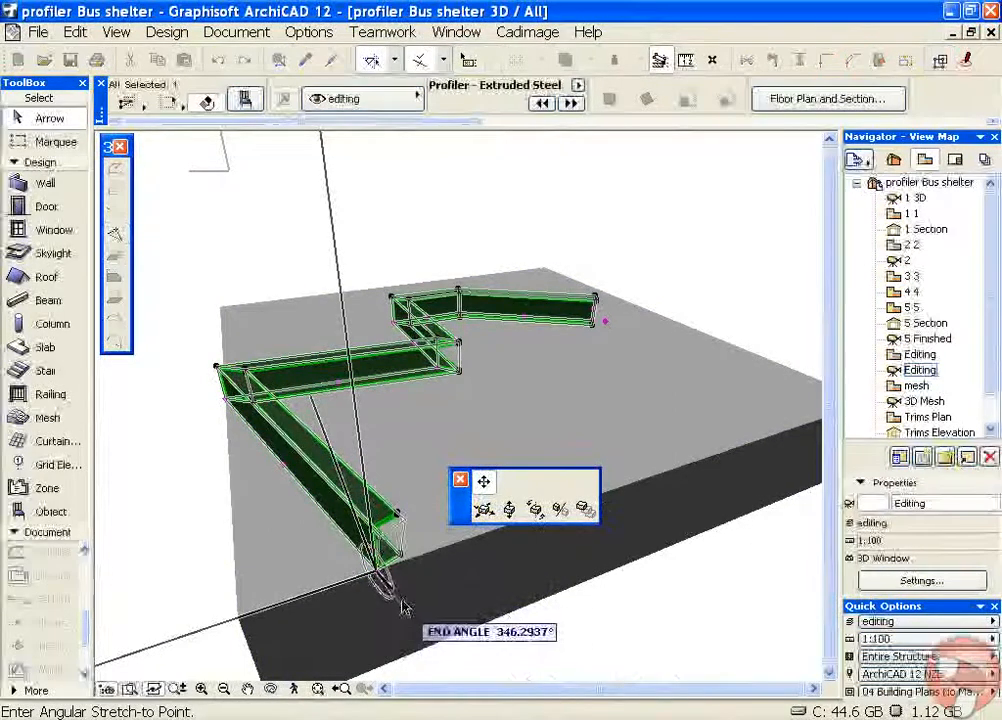
pyautogui.click(399, 586)
pyautogui.click(449, 553)
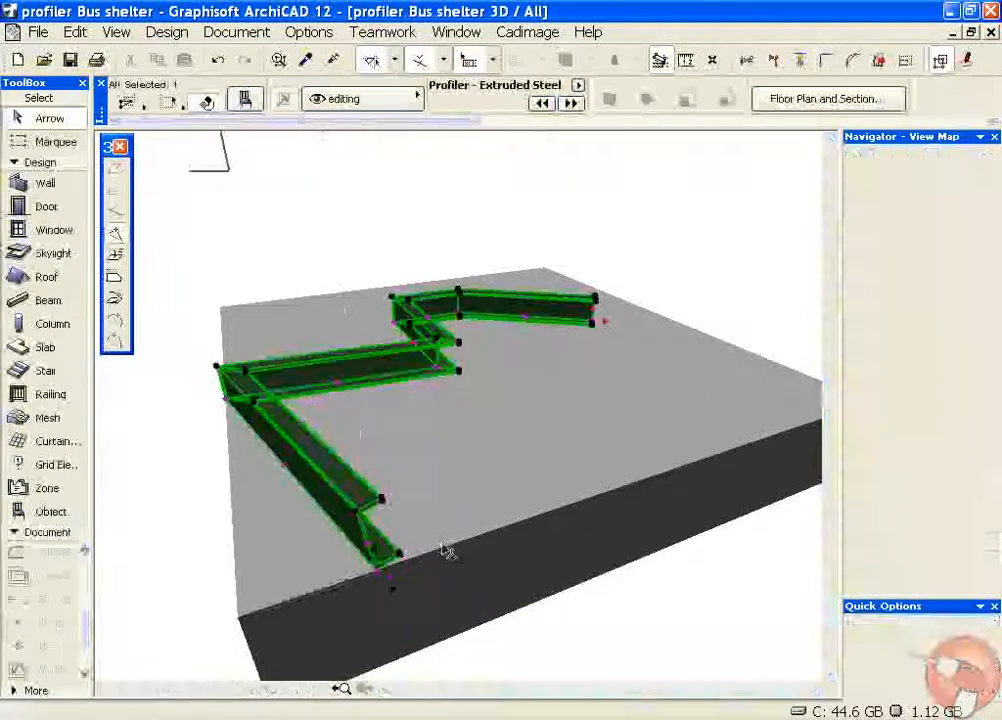
pyautogui.click(403, 530)
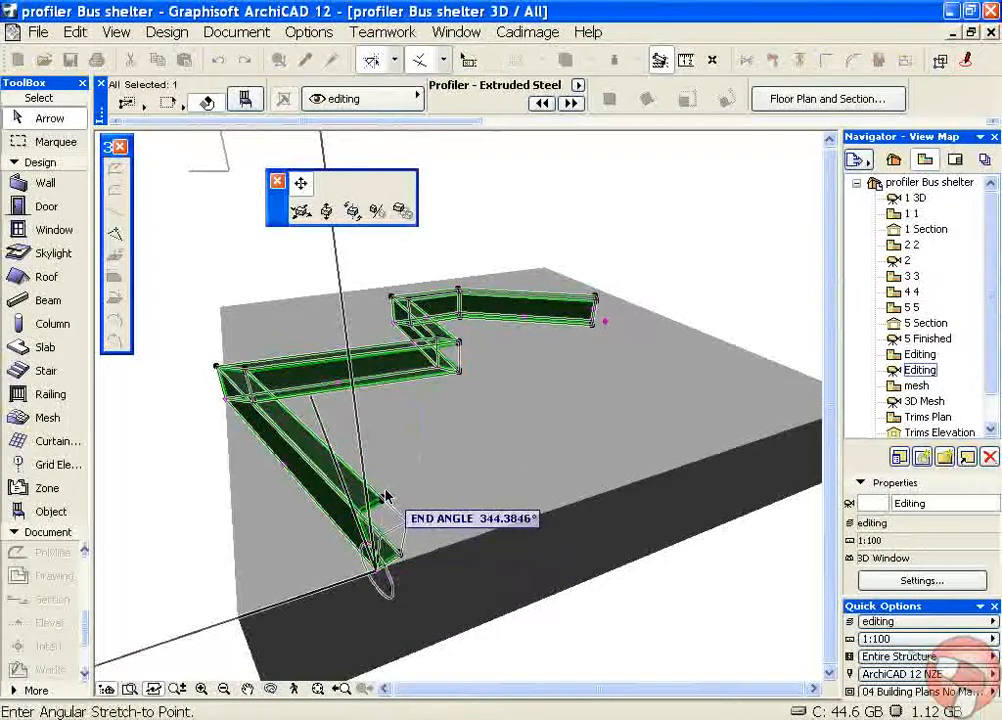
pyautogui.click(386, 495)
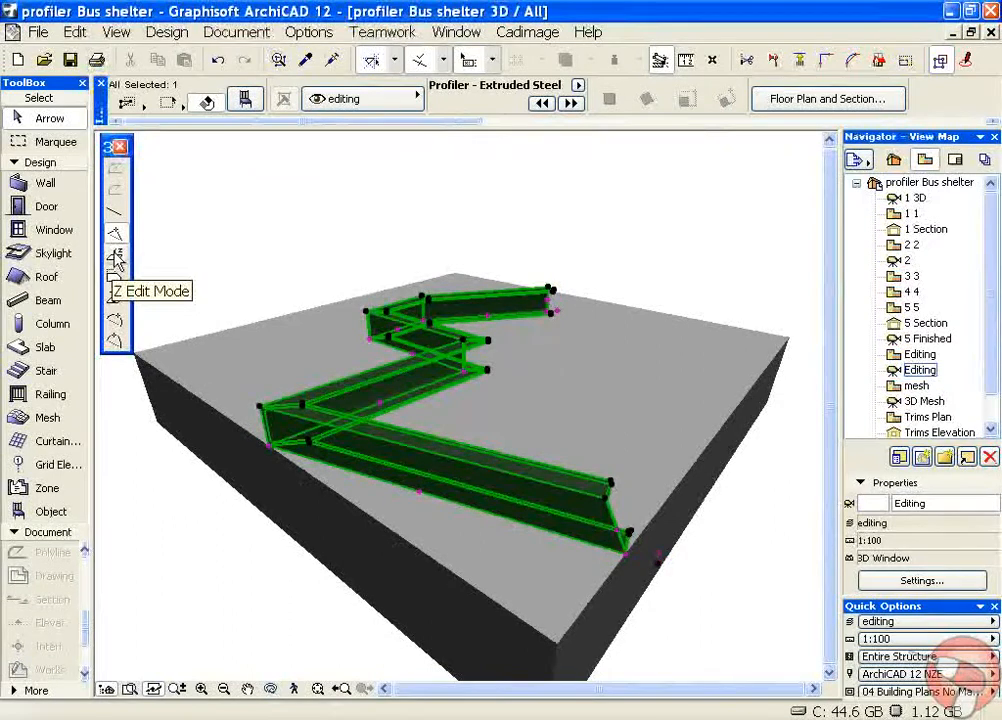
# In Z Edit Mode, raise the first bend and the near end point of the channel above the slab
pyautogui.click(270, 448)
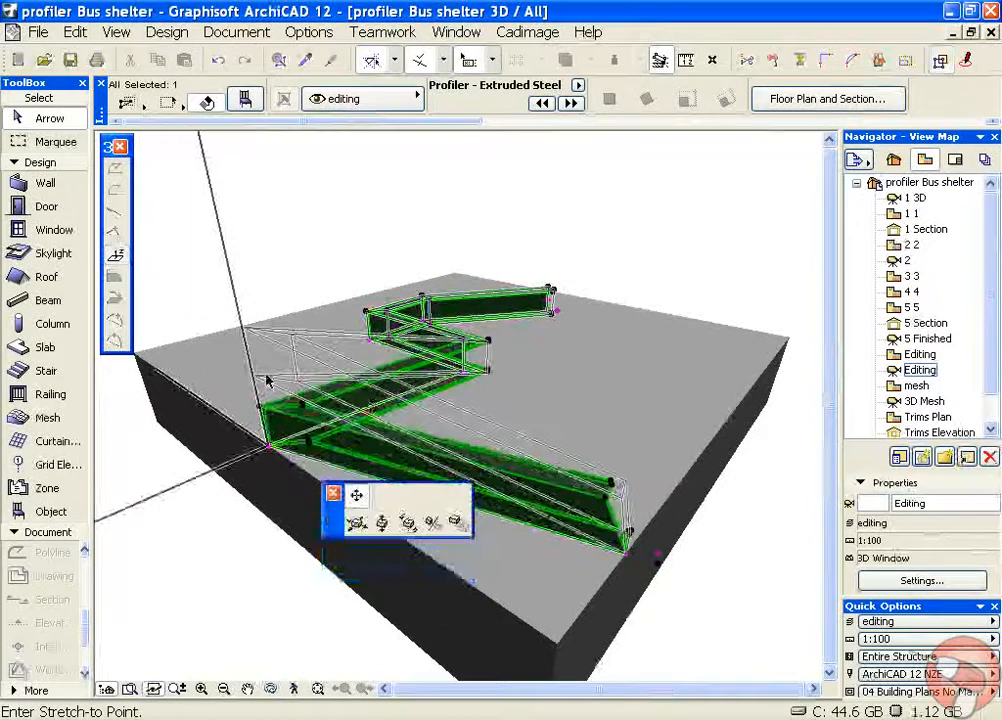
pyautogui.click(627, 561)
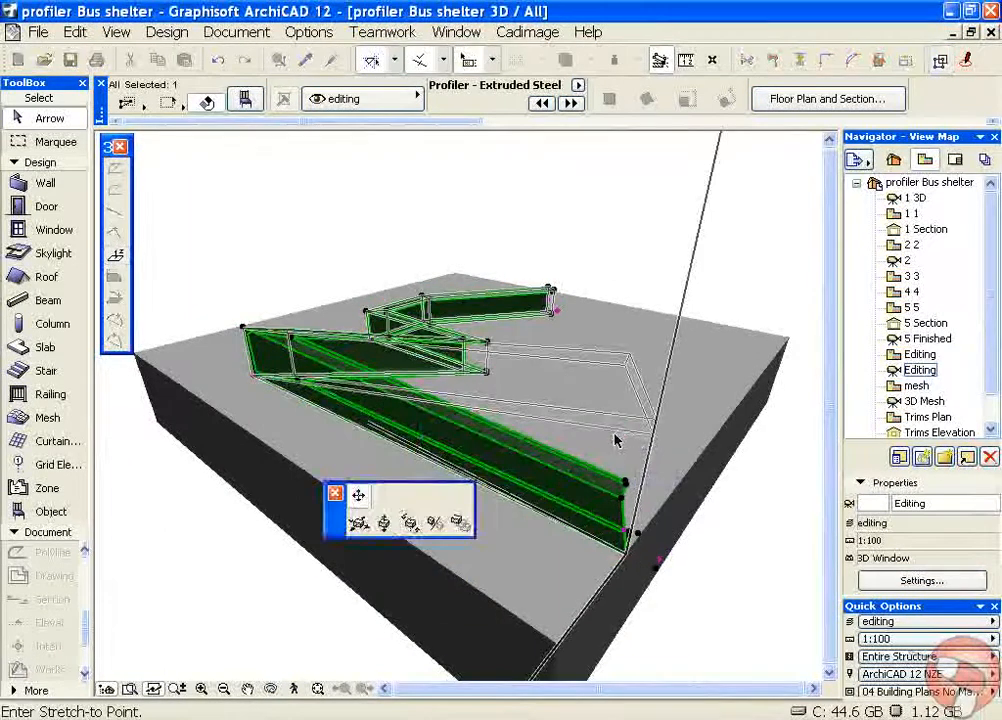
pyautogui.click(615, 440)
# Raise the channel's second and third bends above the slab in Z Edit Mode
pyautogui.keyDown('shift'); pyautogui.moveTo(709, 398); pyautogui.dragTo(432, 389, button='middle'); pyautogui.keyUp('shift')
pyautogui.click(422, 358)
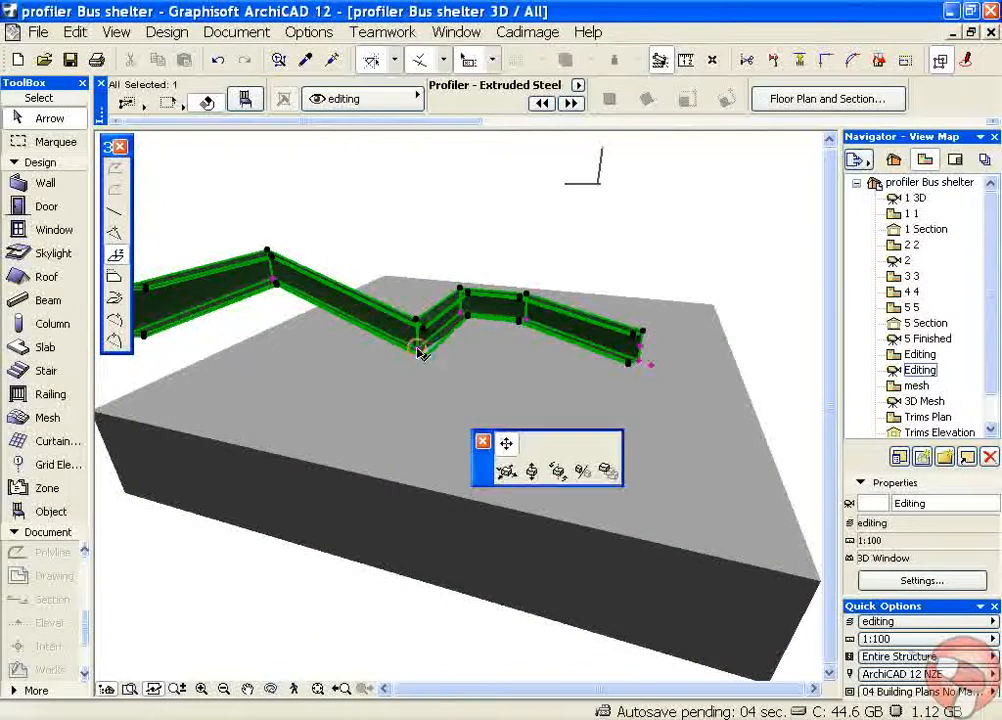
pyautogui.click(418, 298)
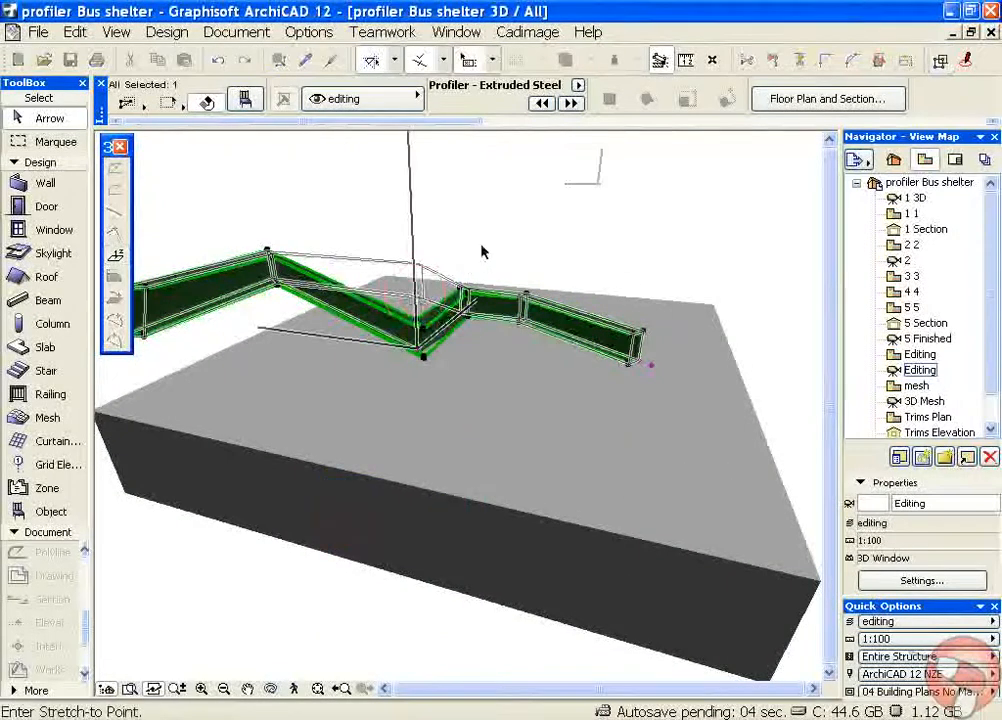
pyautogui.click(462, 316)
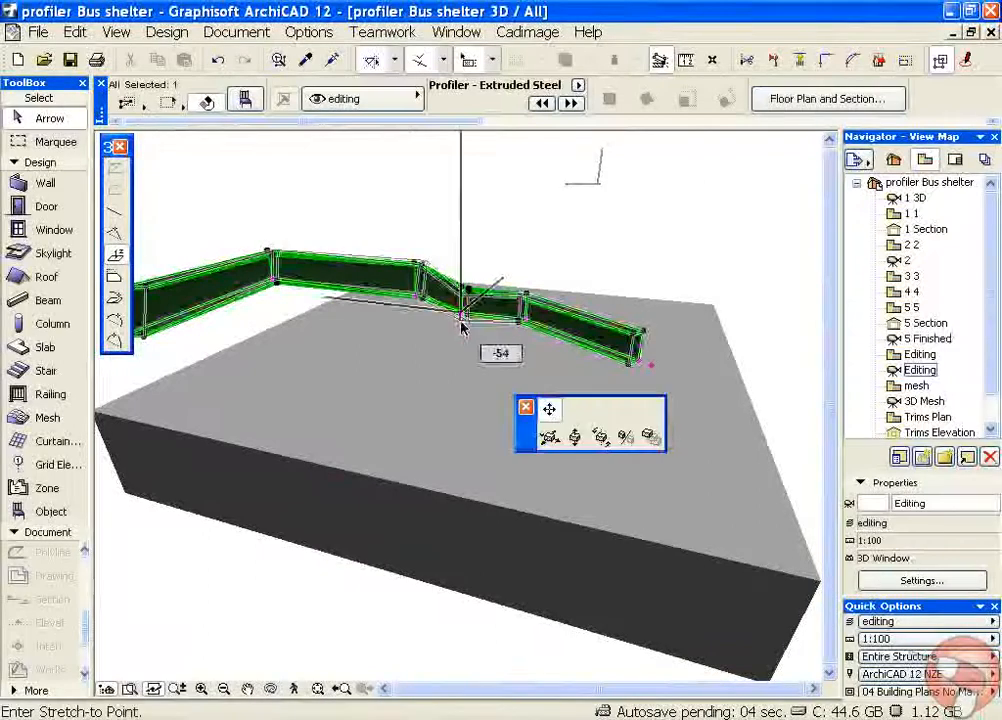
pyautogui.click(472, 254)
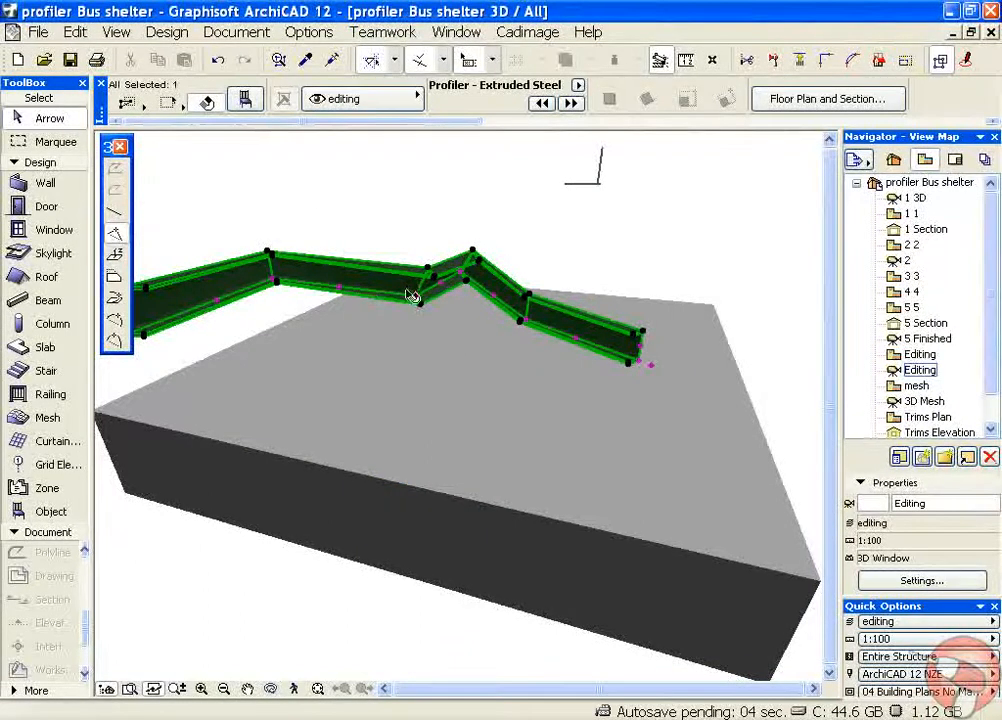
# Offset the channel's first segment outward, parallel to itself, away from the slab in the 3D view
pyautogui.click(340, 291)
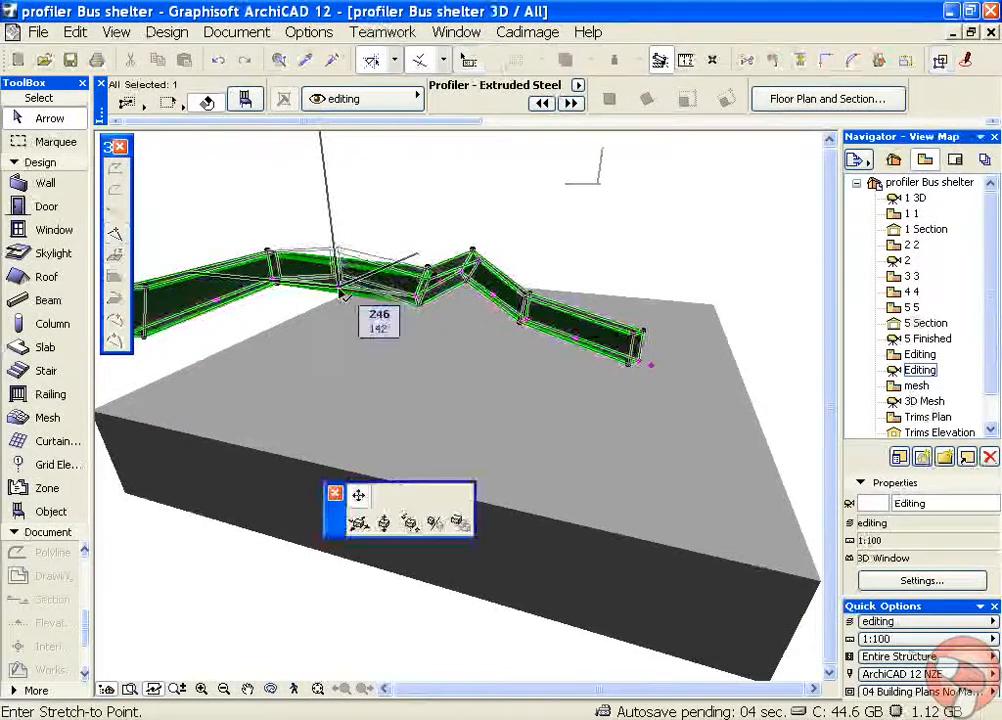
pyautogui.click(272, 288)
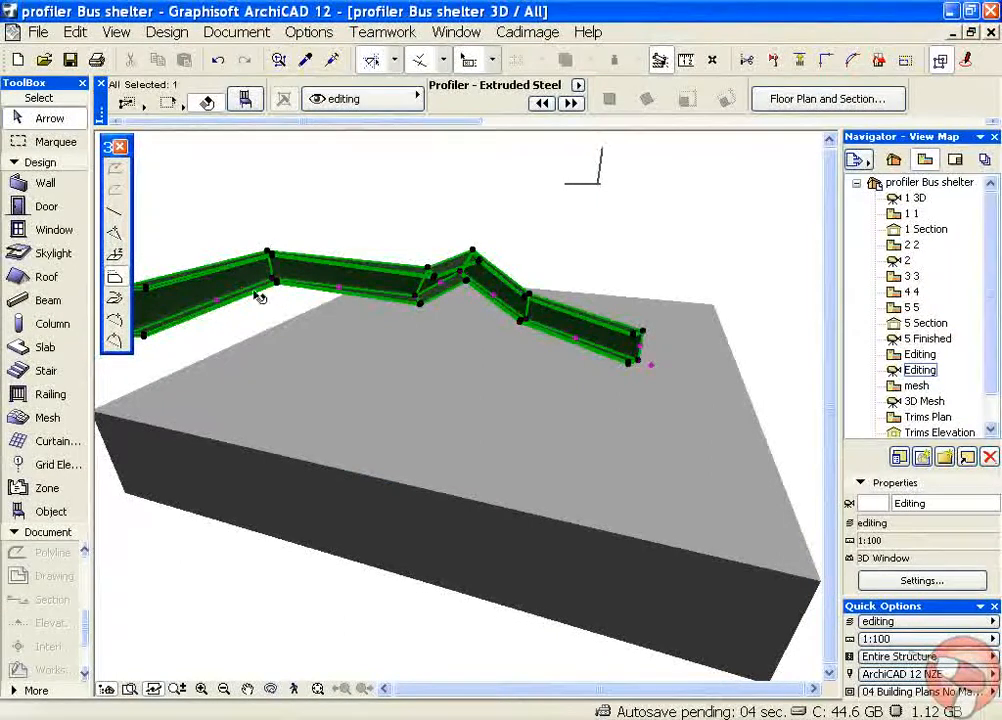
pyautogui.click(220, 302)
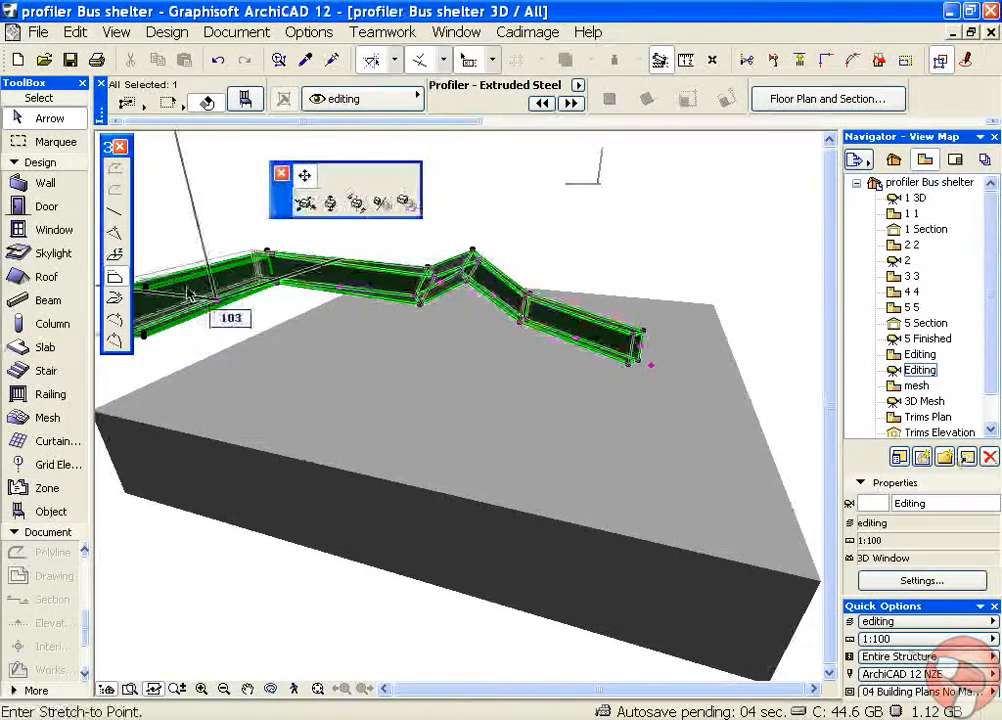
pyautogui.moveTo(190, 238); pyautogui.dragTo(314, 279, button='middle')
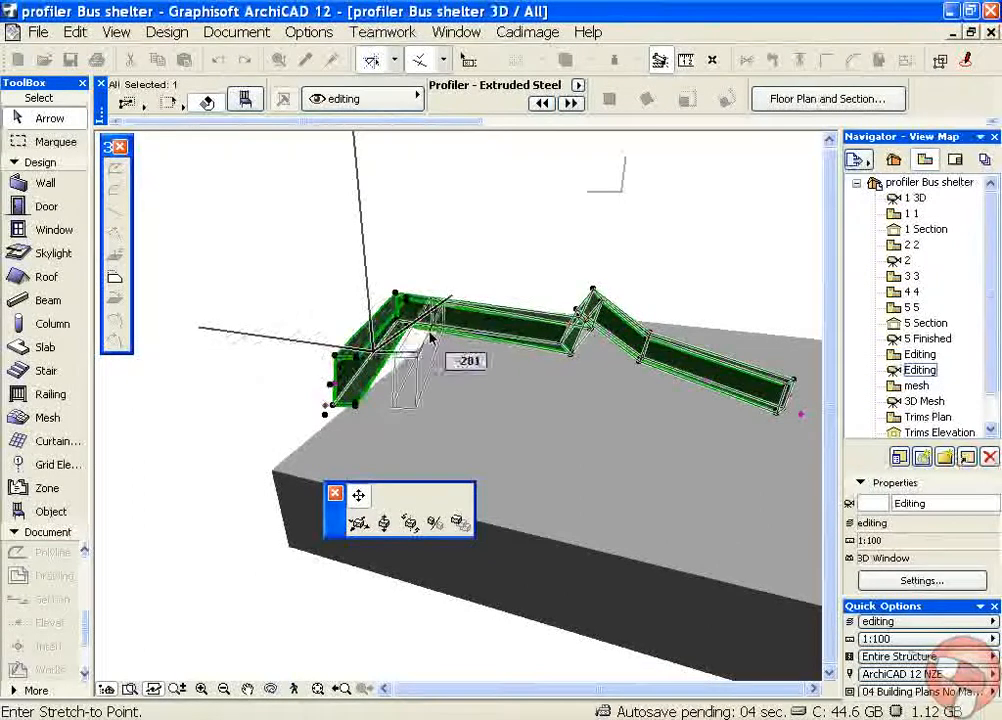
pyautogui.click(305, 327)
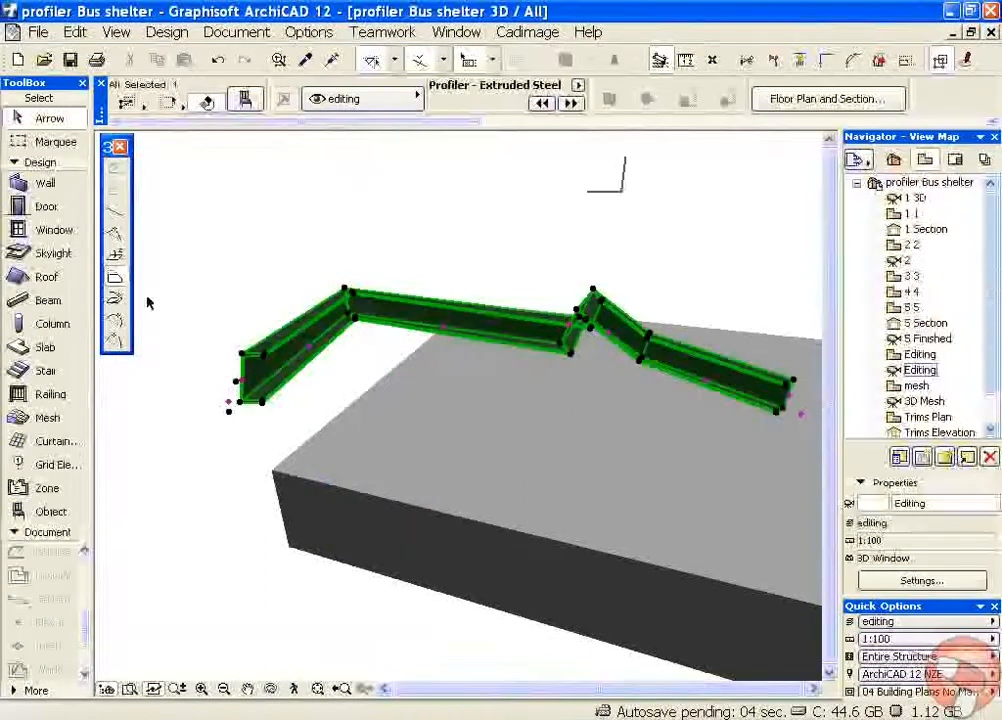
# Curve the channel's first segment outward into an arc, and bow the second segment outward in Planar Arc Edit Mode
pyautogui.click(312, 351)
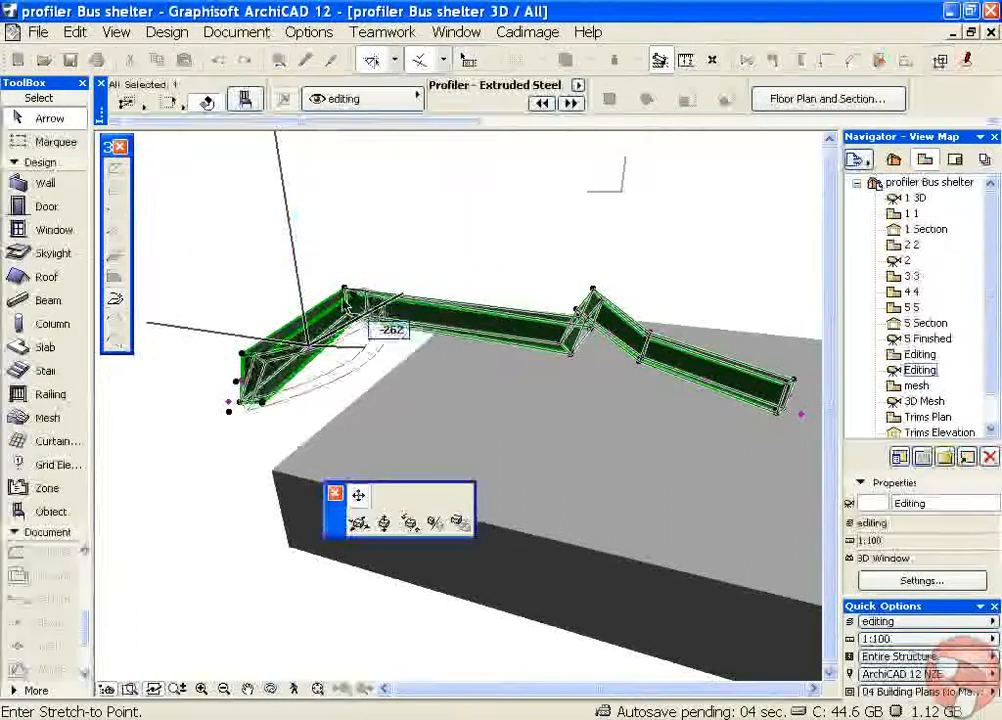
pyautogui.click(255, 292)
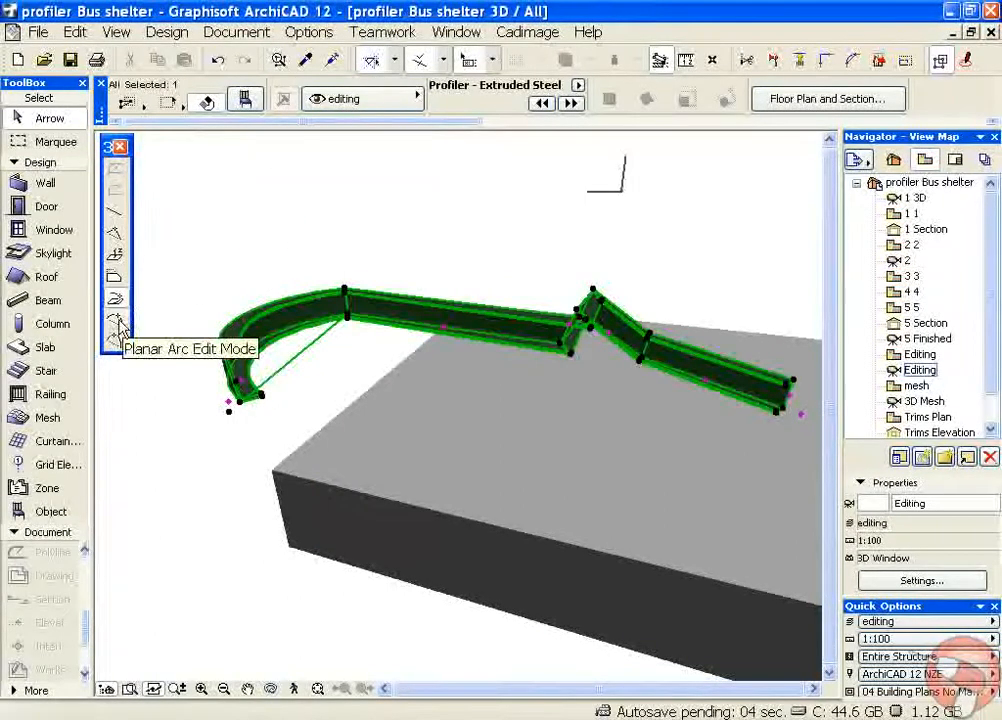
pyautogui.click(457, 302)
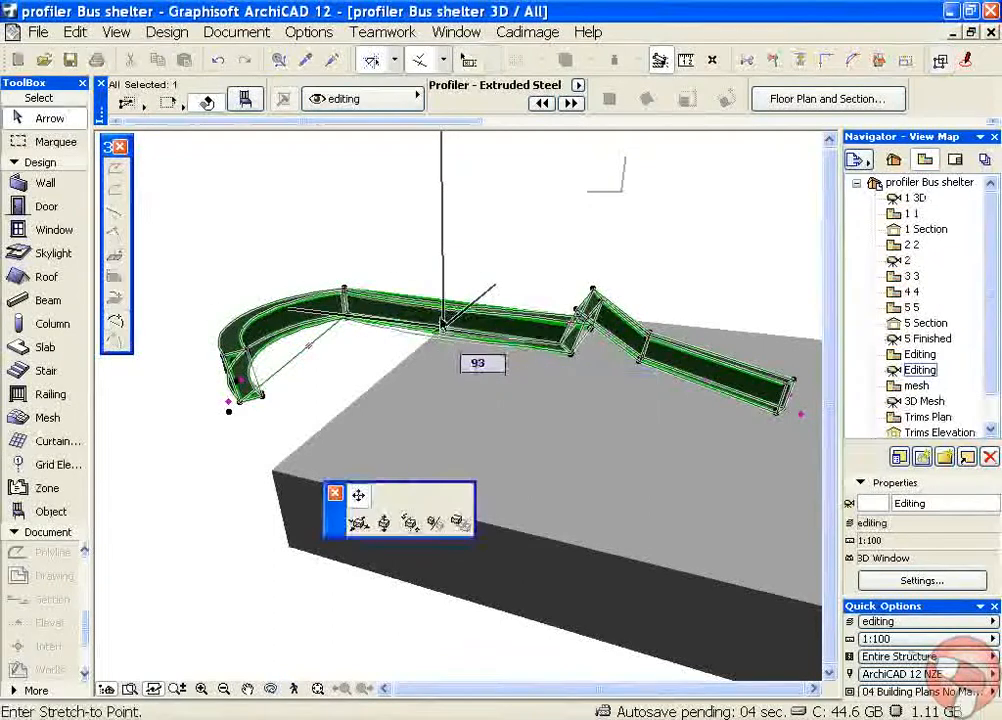
pyautogui.click(461, 264)
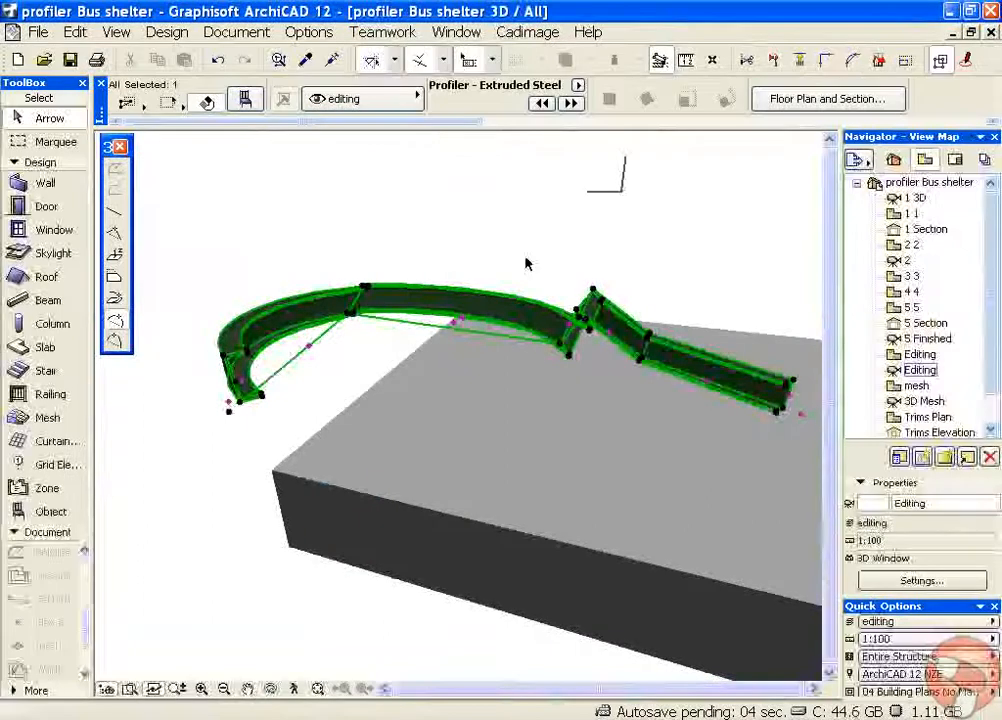
# Arch the channel's last straight segment upward using the vertical arc edit mode, and deselect the channel
pyautogui.click(118, 341)
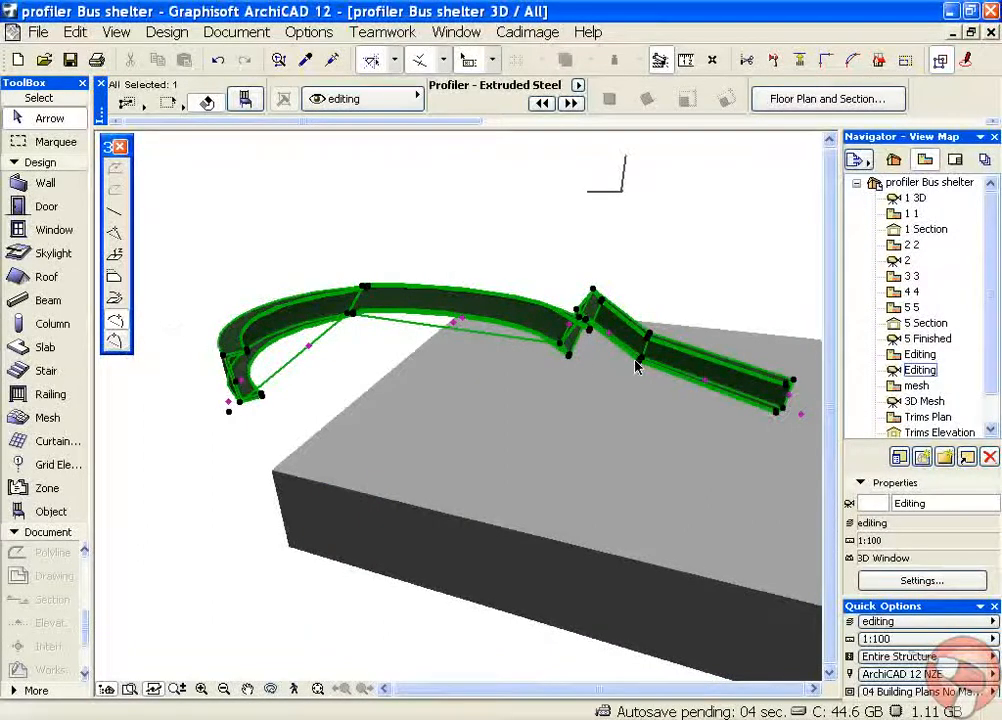
pyautogui.click(710, 387)
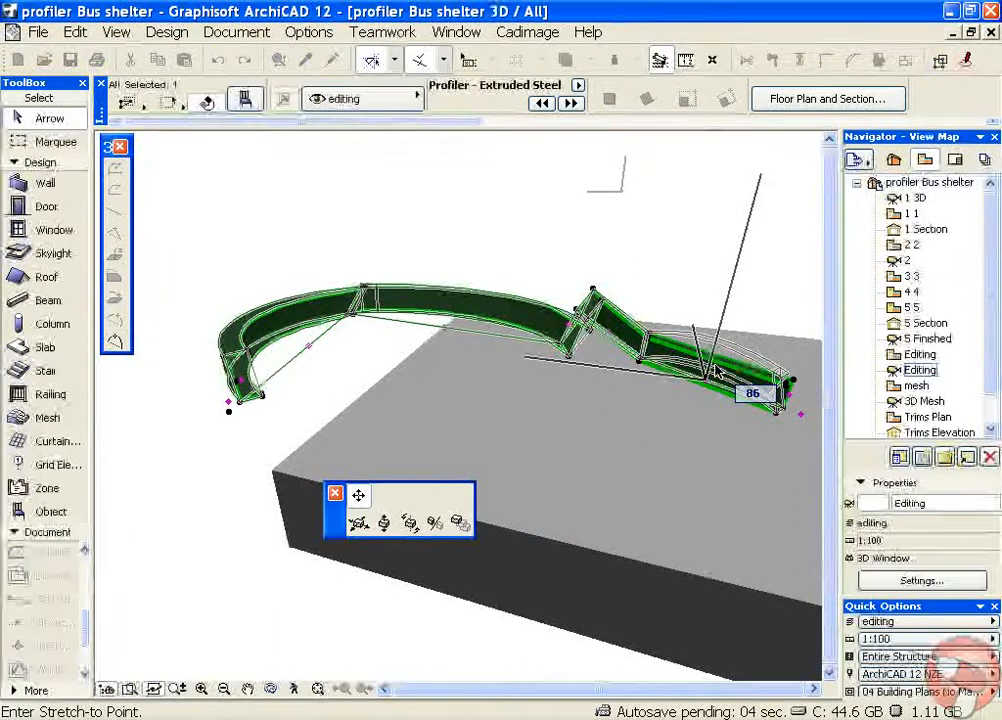
pyautogui.click(713, 370)
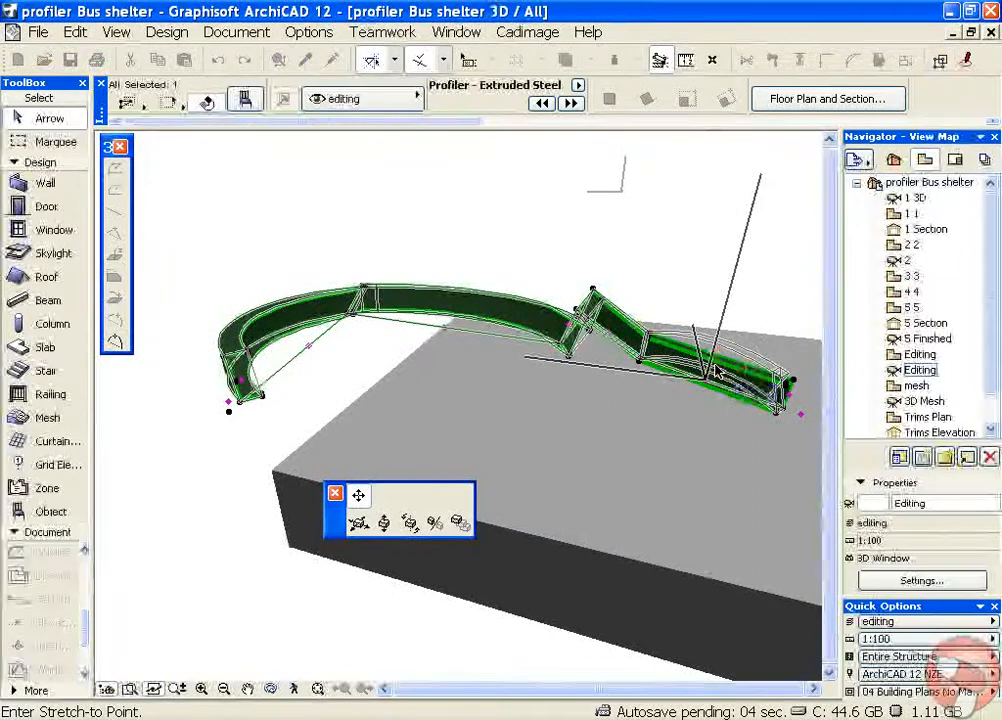
pyautogui.click(696, 268)
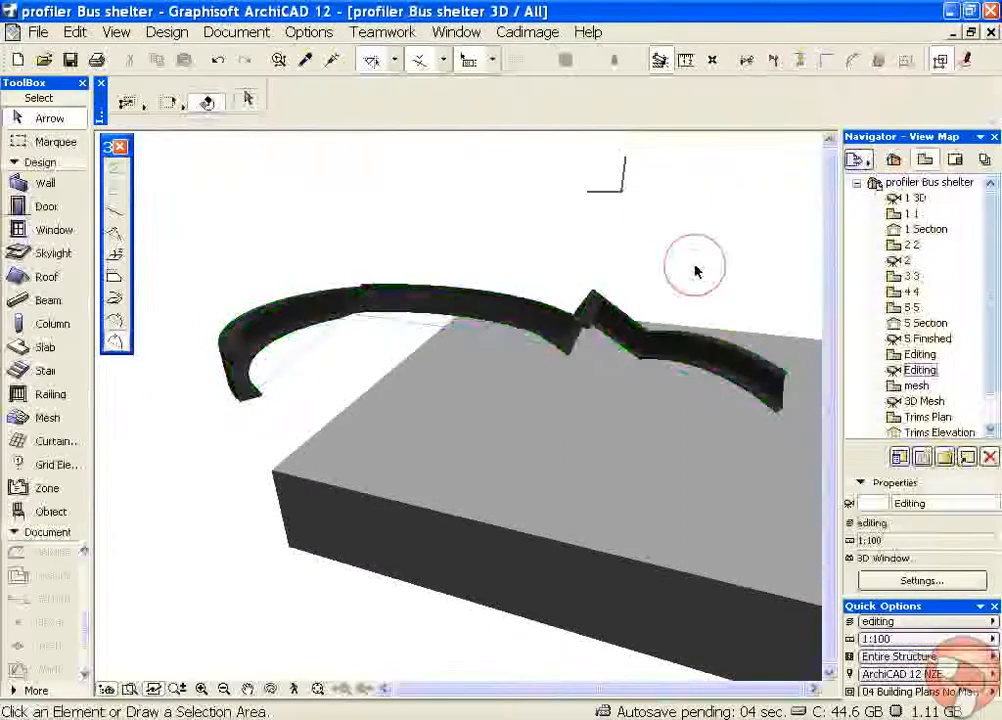
# Open the ground floor plan and curve the channel's last segment outward into an arc in plan
pyautogui.keyDown('shift'); pyautogui.moveTo(745, 308); pyautogui.dragTo(411, 288, button='middle'); pyautogui.keyUp('shift')
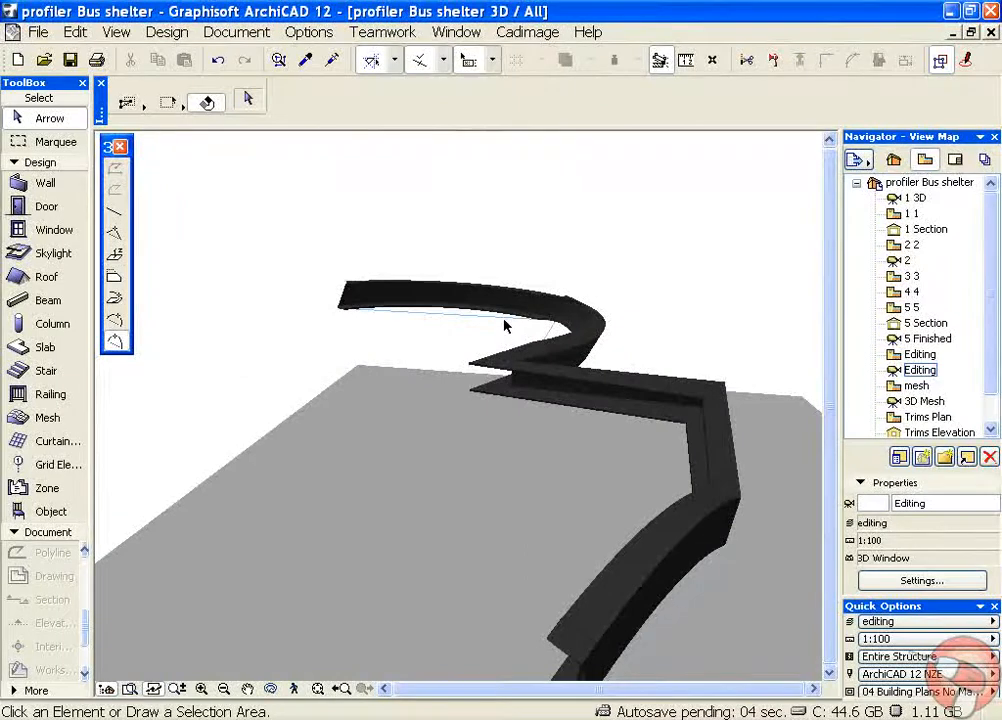
pyautogui.press('F2')
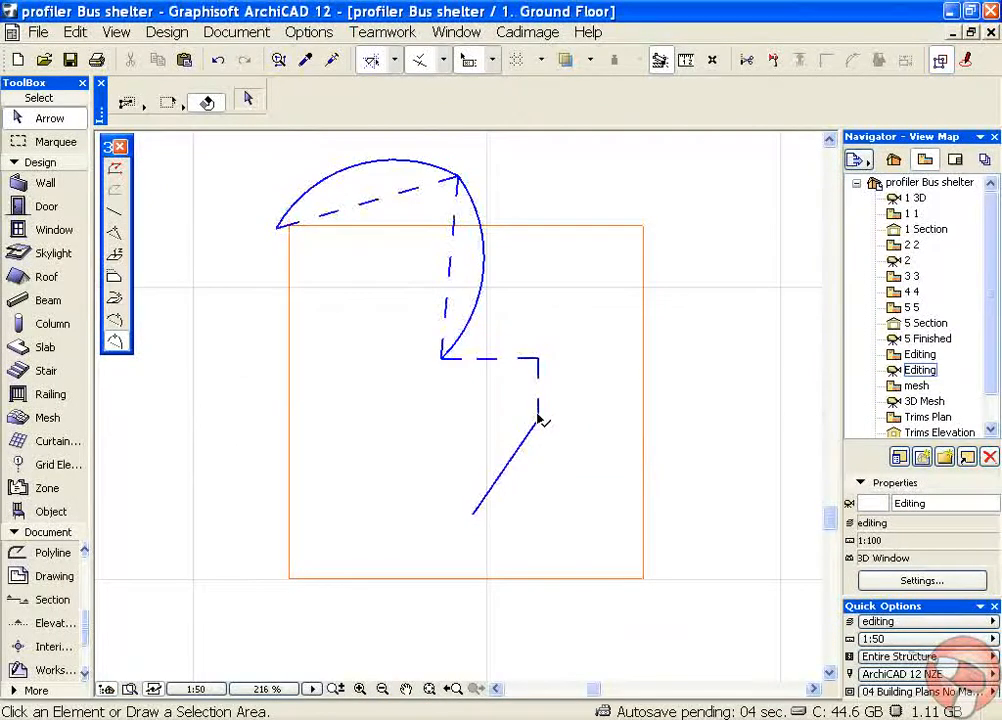
pyautogui.click(537, 414)
pyautogui.click(507, 469)
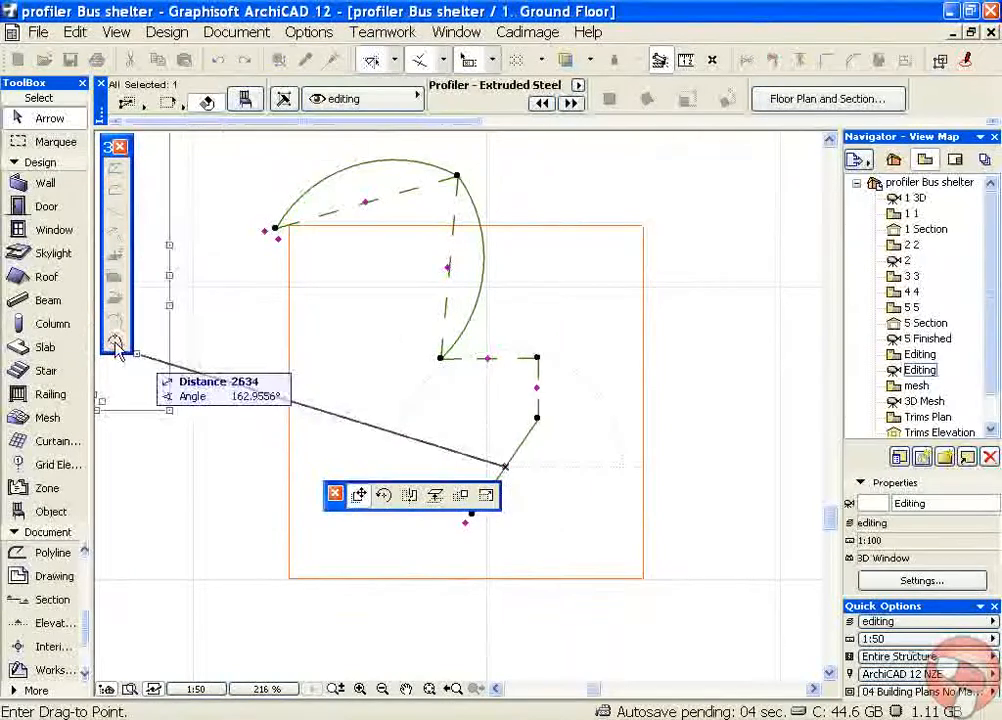
pyautogui.click(485, 496)
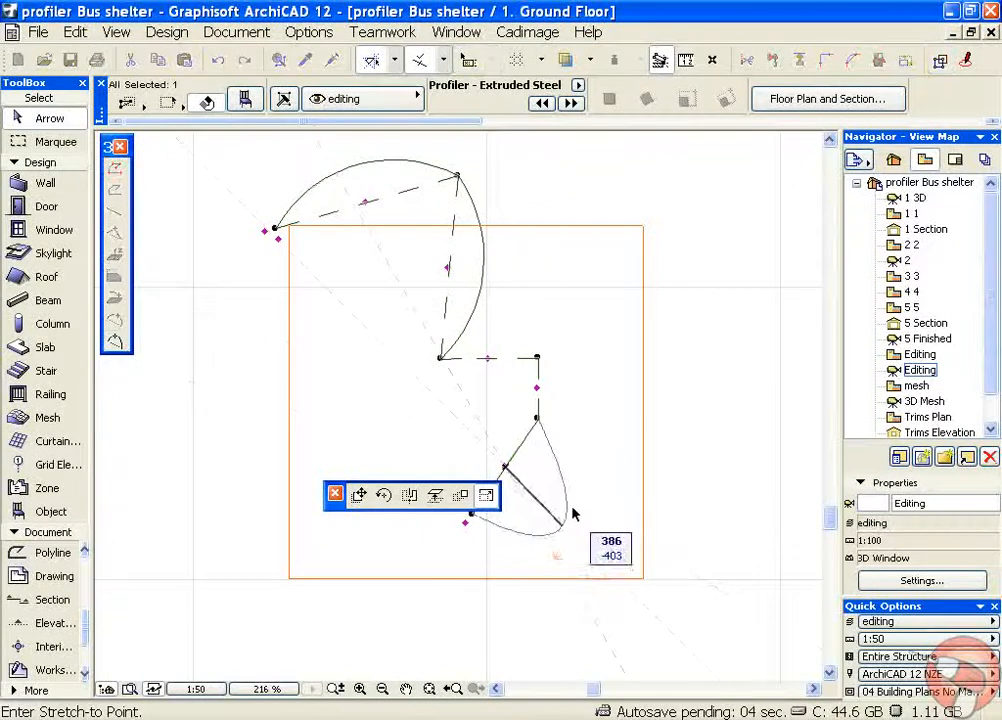
pyautogui.click(521, 484)
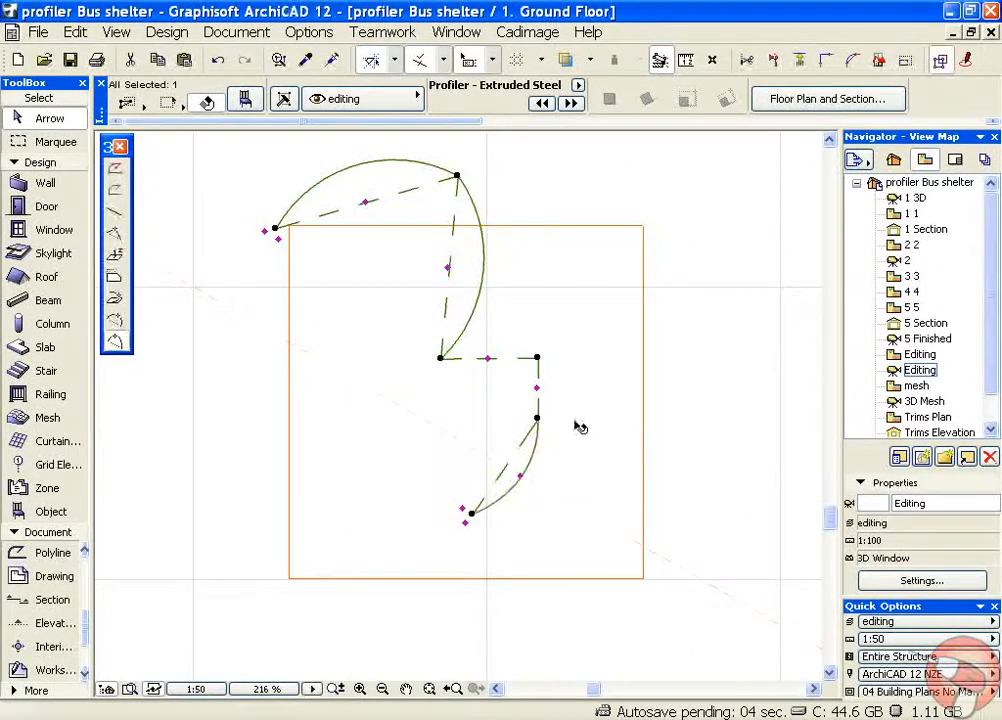
# Flatten the arc of the channel's first segment in plan and stretch its free end point farther out from the slab
pyautogui.click(366, 204)
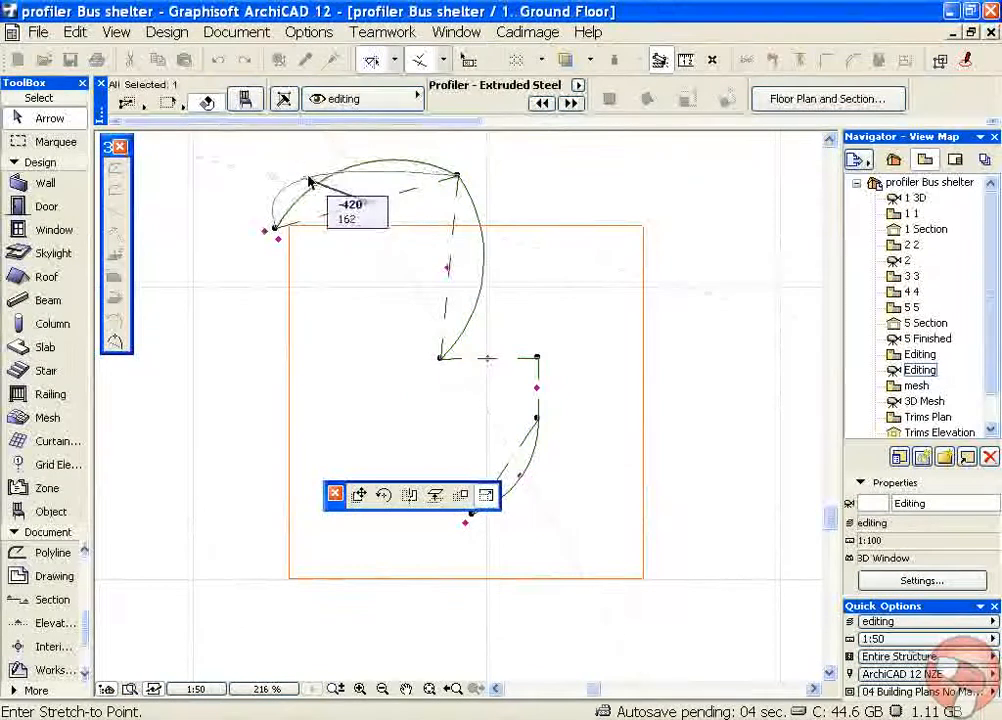
pyautogui.click(370, 182)
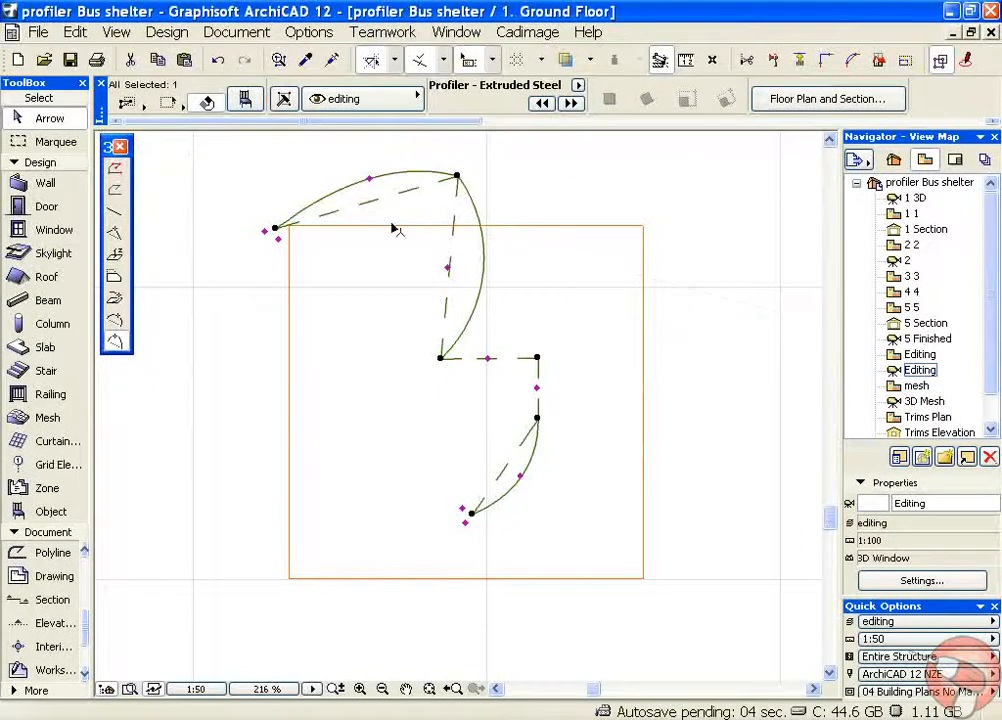
pyautogui.click(115, 232)
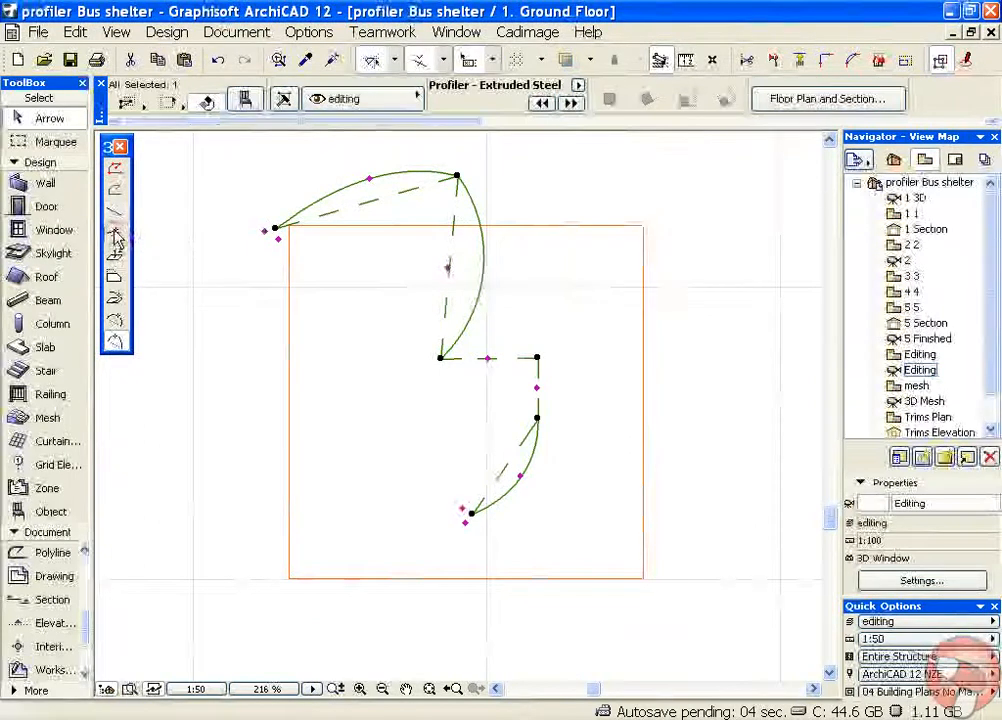
pyautogui.click(275, 230)
pyautogui.click(247, 164)
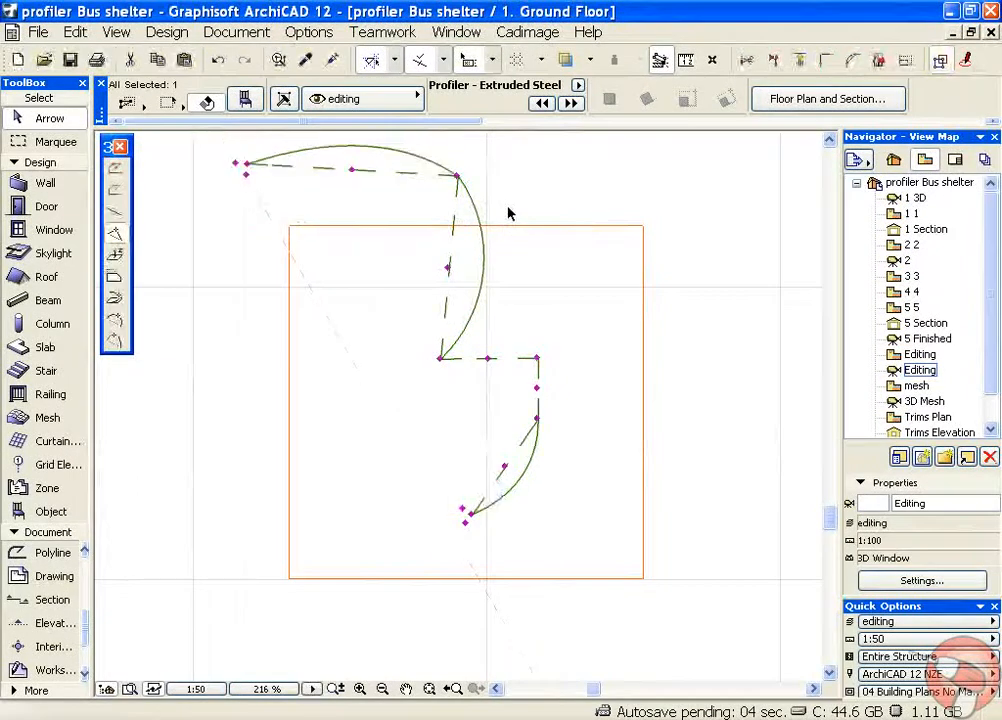
pyautogui.press('Escape')
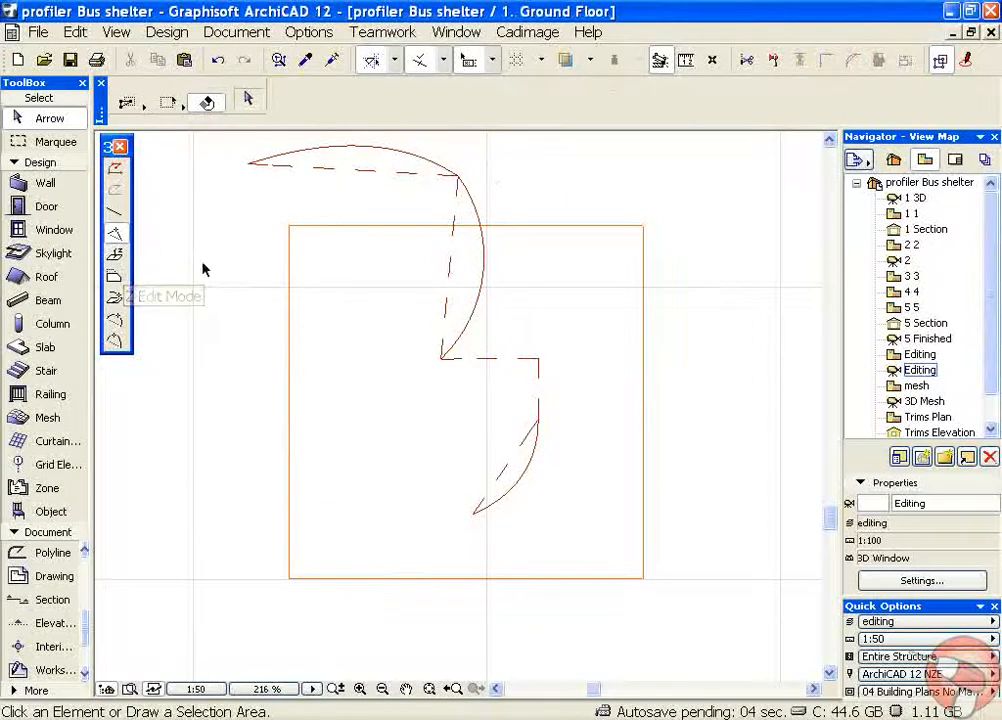
# Offset the channel's curved second segment sideways in plan so the adjoining third segment shortens, and deselect the channel
pyautogui.click(114, 277)
pyautogui.click(460, 179)
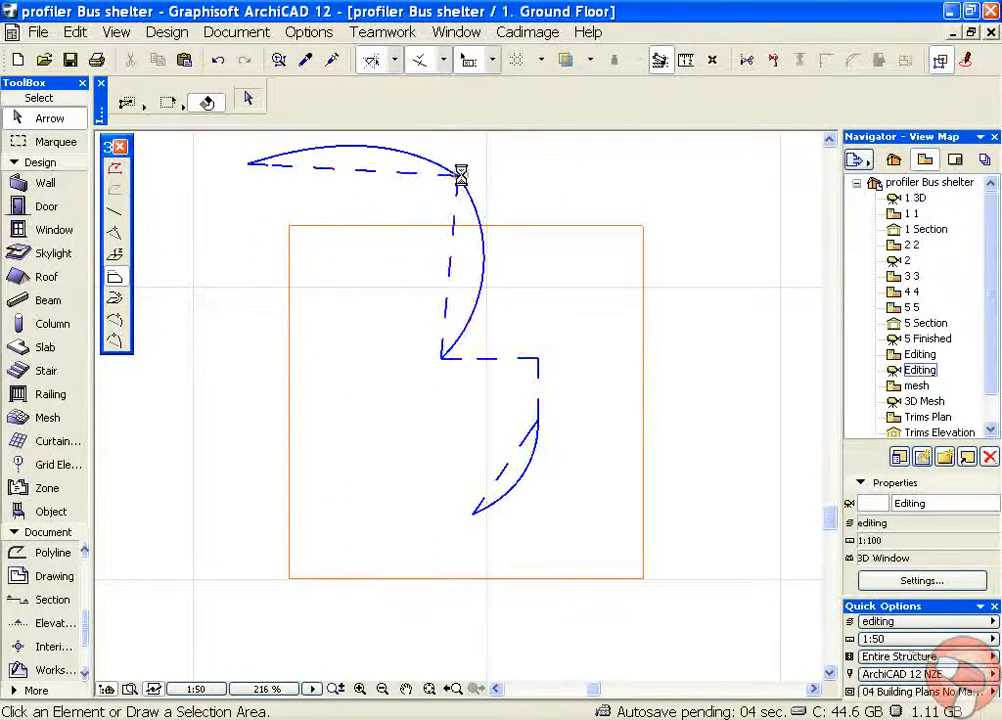
pyautogui.click(447, 268)
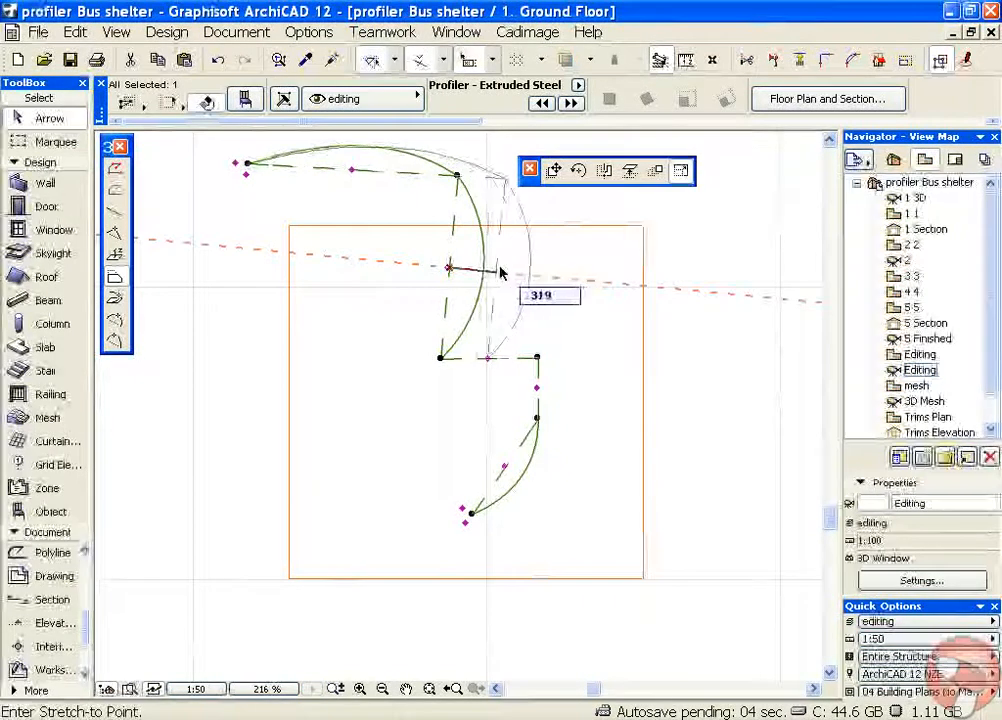
pyautogui.click(510, 268)
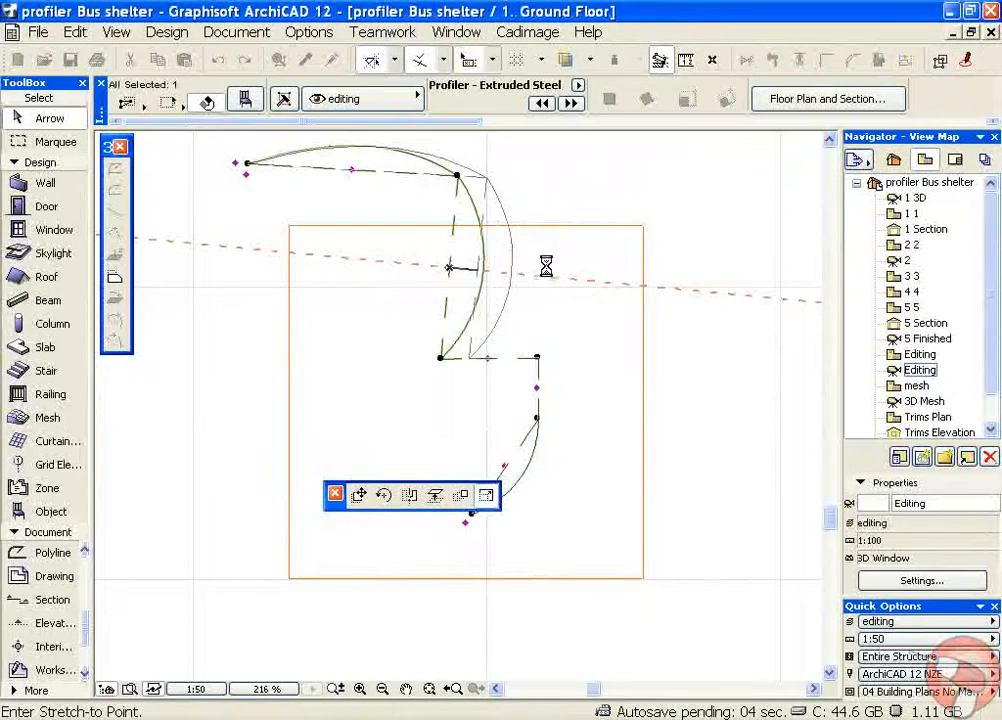
pyautogui.click(562, 190)
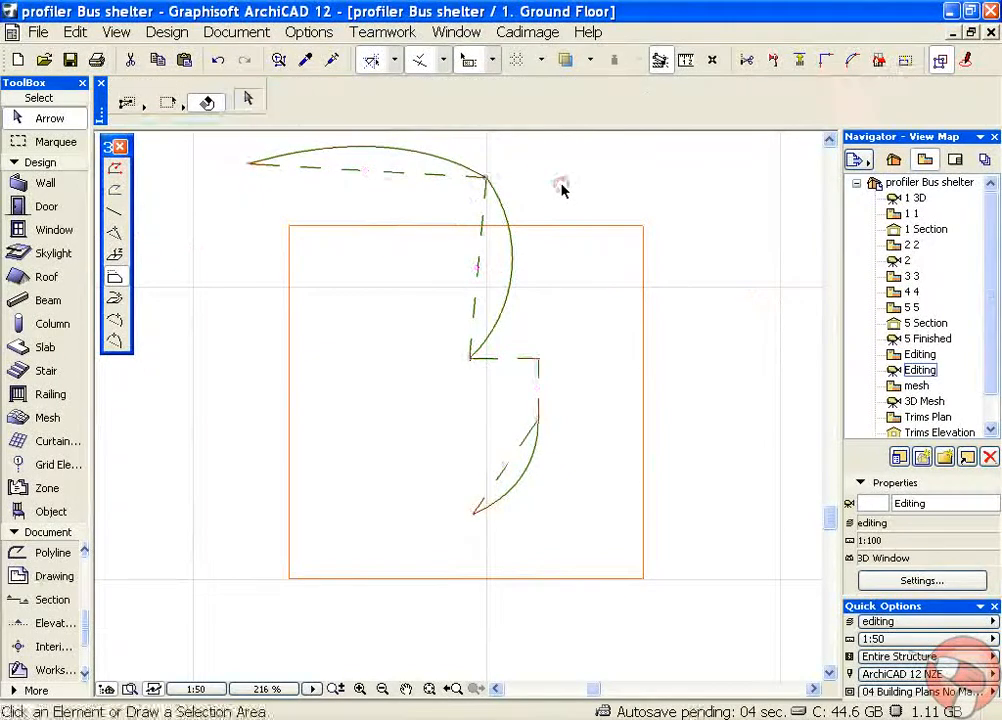
# Switch the Profiler edit mode to No Editing in the floor plan
pyautogui.click(115, 212)
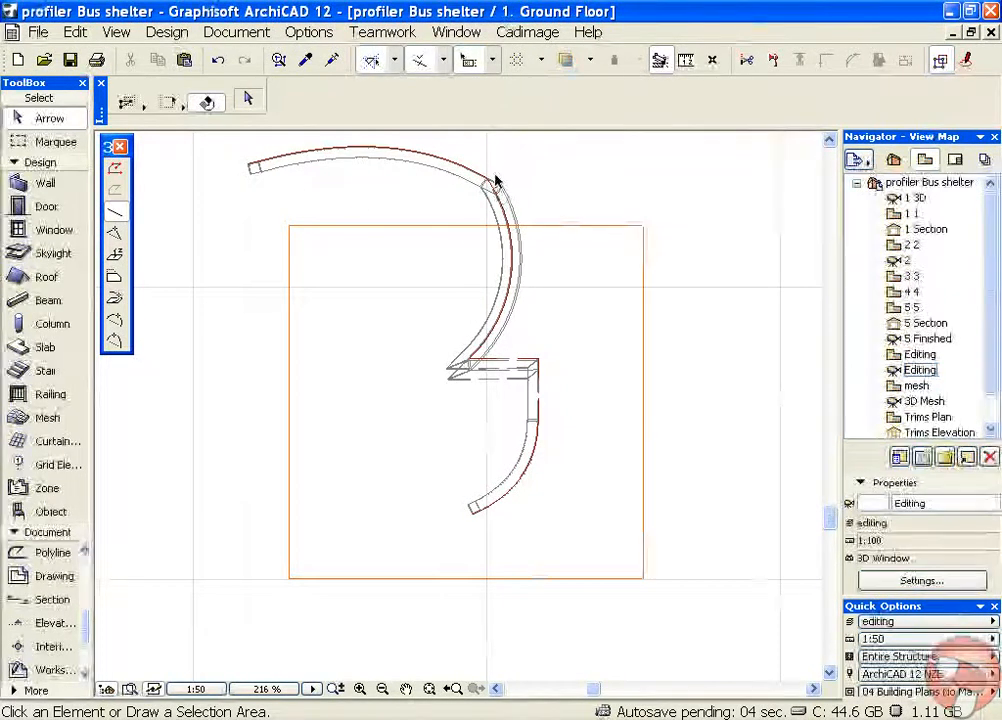
pyautogui.scroll(2, 497, 195)
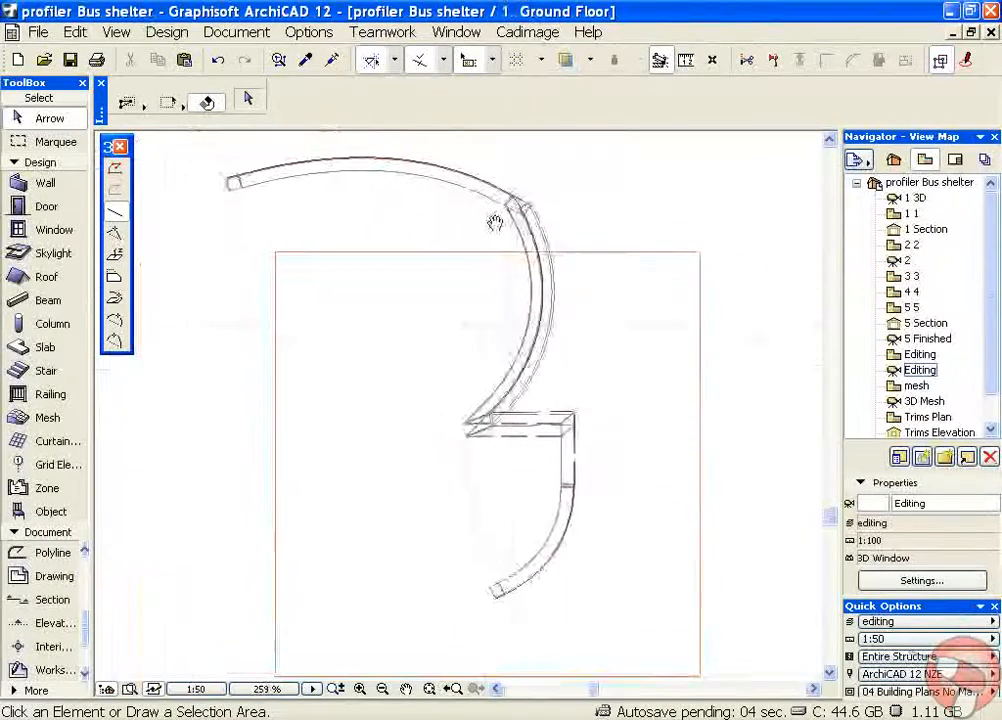